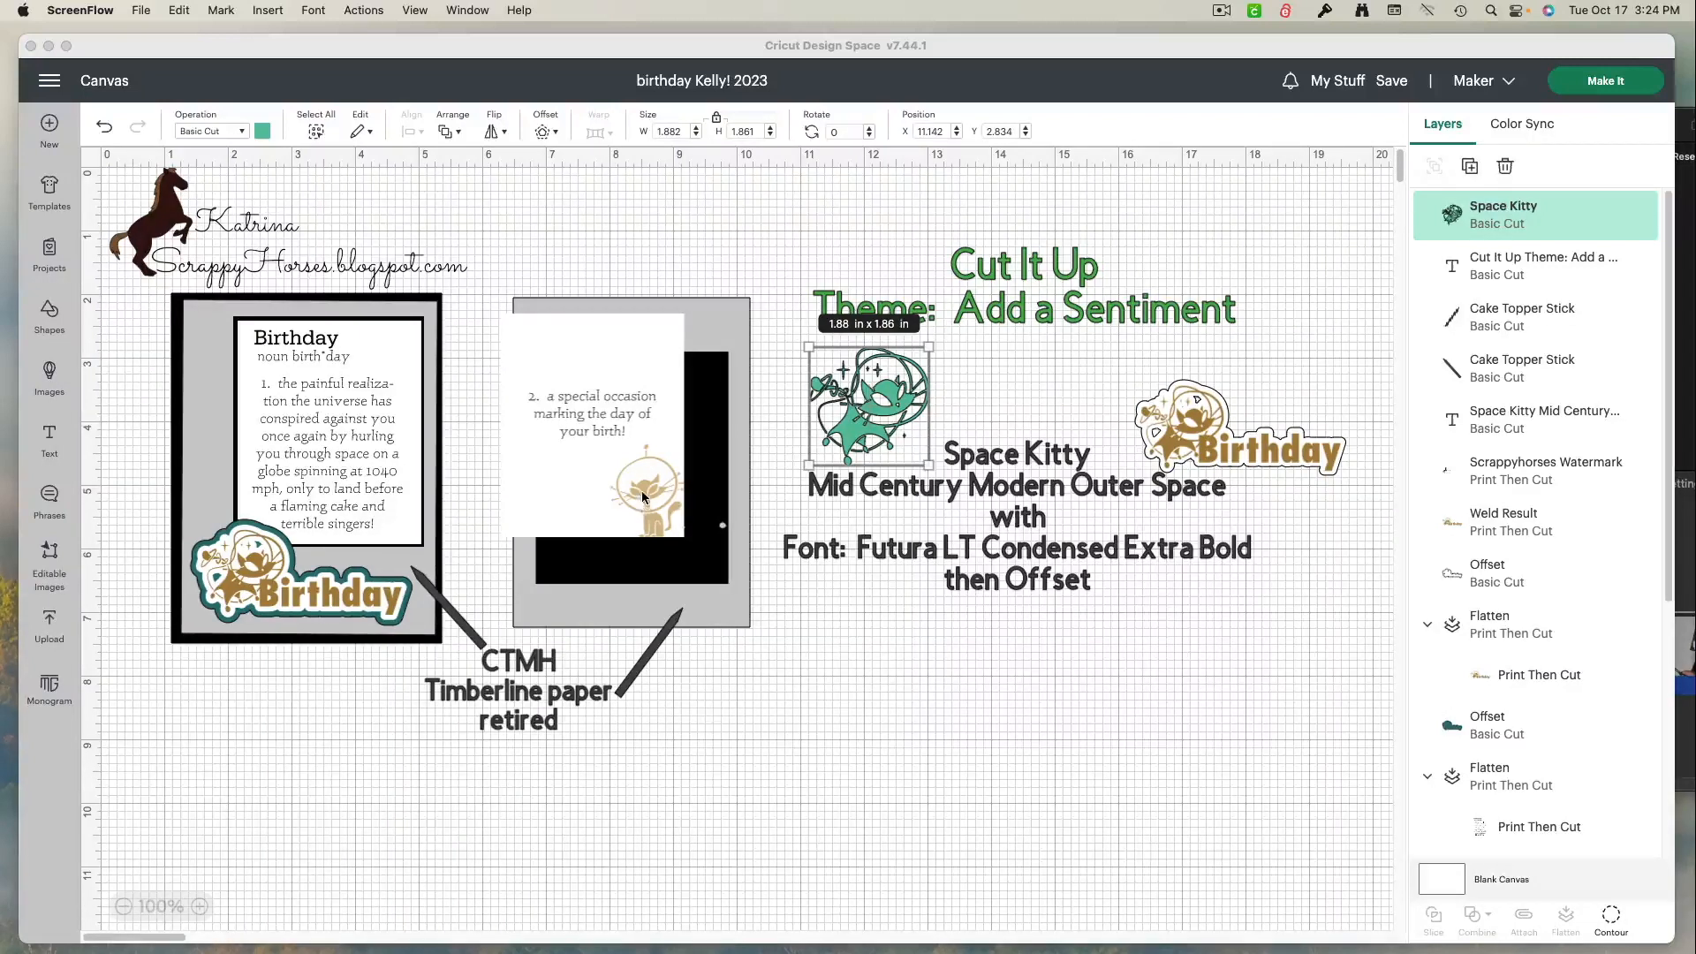
- Position the "special occasion" sentiment panel on its black mat and move Space Kitty to the empty canvas area below the cards
left_click(592, 496)
left_click_drag(607, 500, 649, 532)
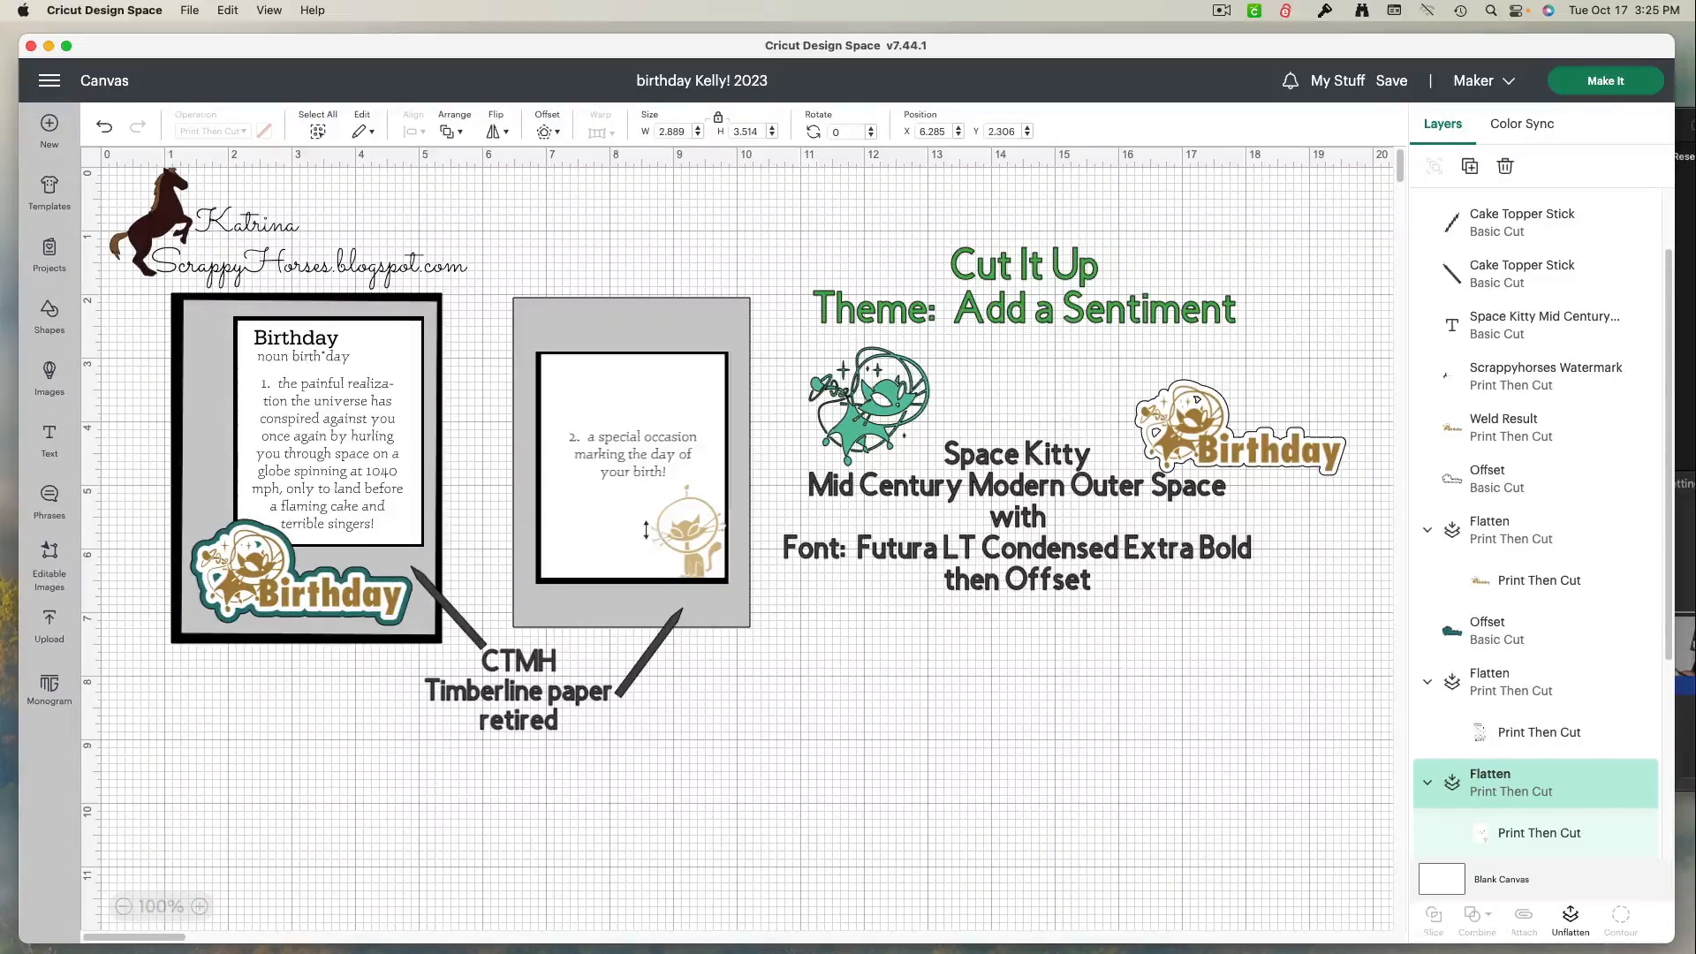
left_click(669, 530)
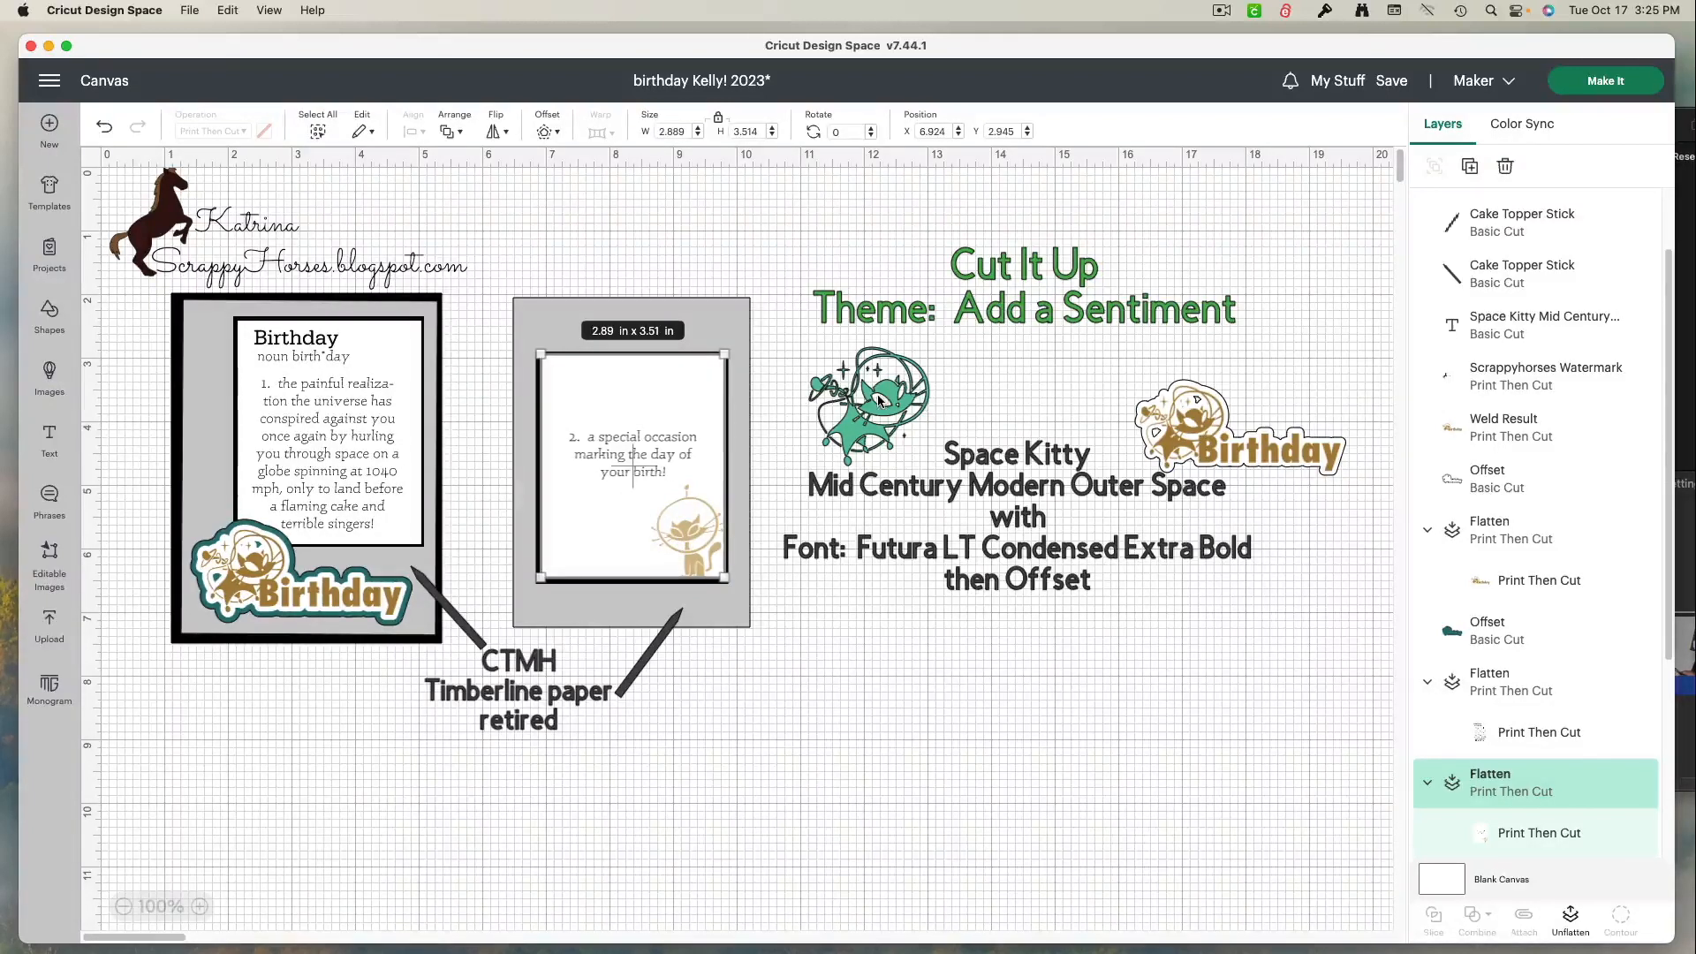
left_click_drag(877, 400, 788, 754)
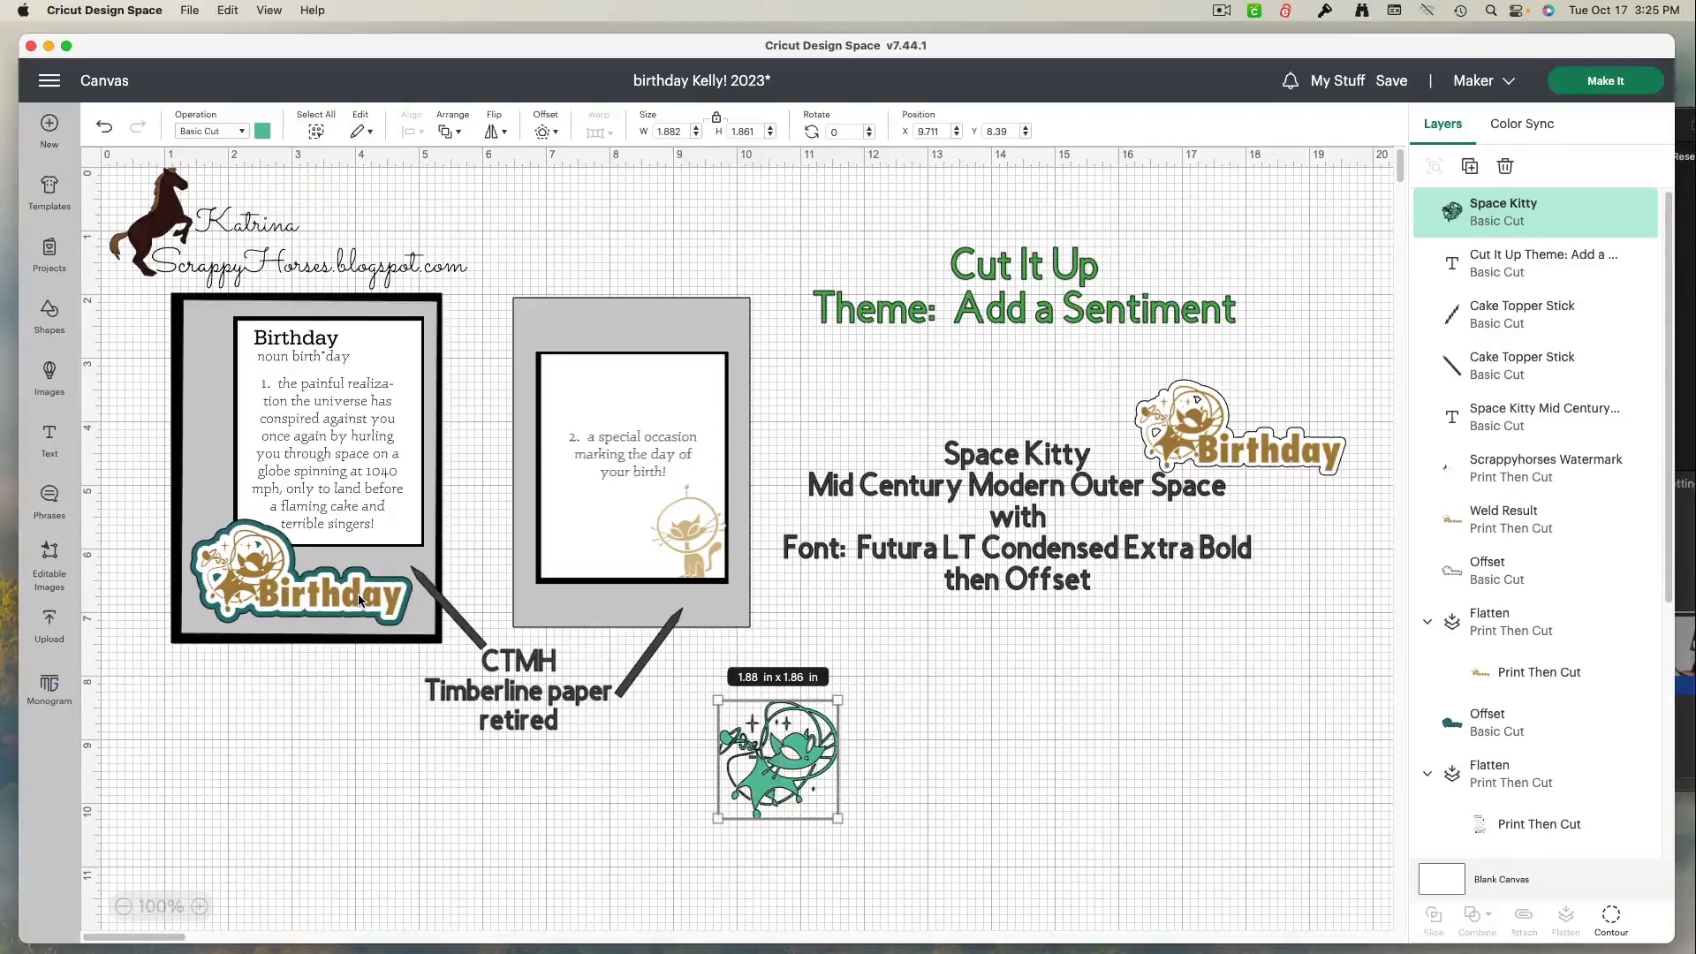
- Add the text "Birthday" at about 2.92 × 0.78 in and place it against Space Kitty's lower right side
left_click(49, 437)
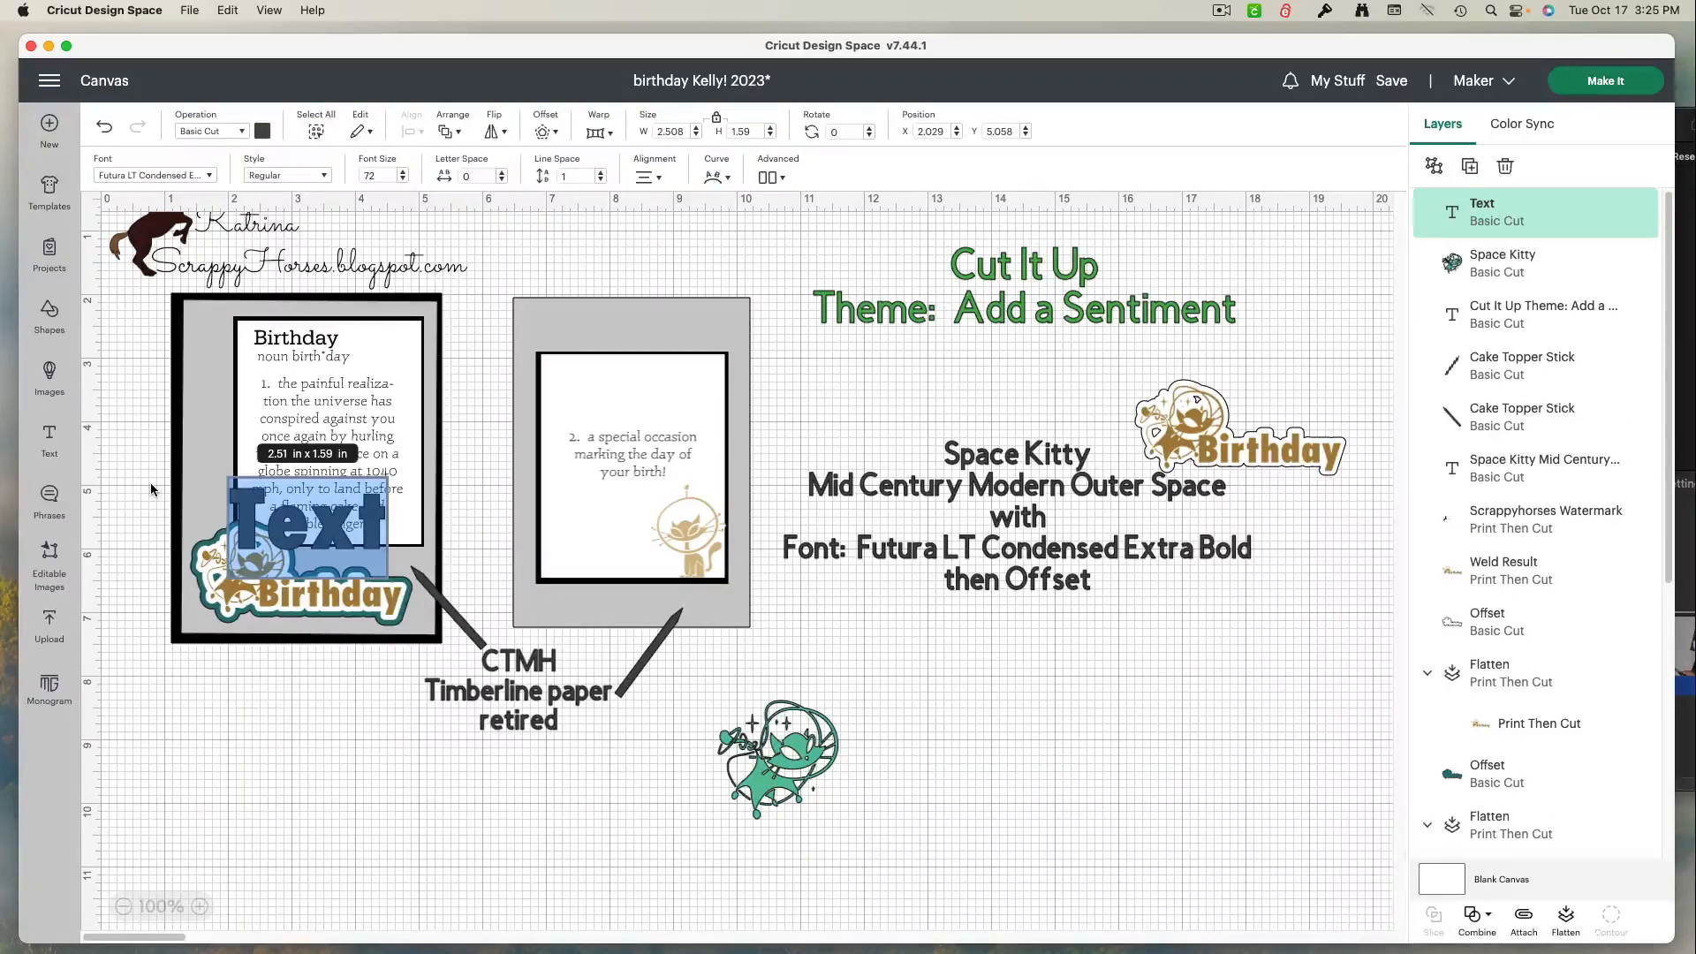
type("Bort")
key("BackSpace")
key("BackSpace")
key("BackSpace")
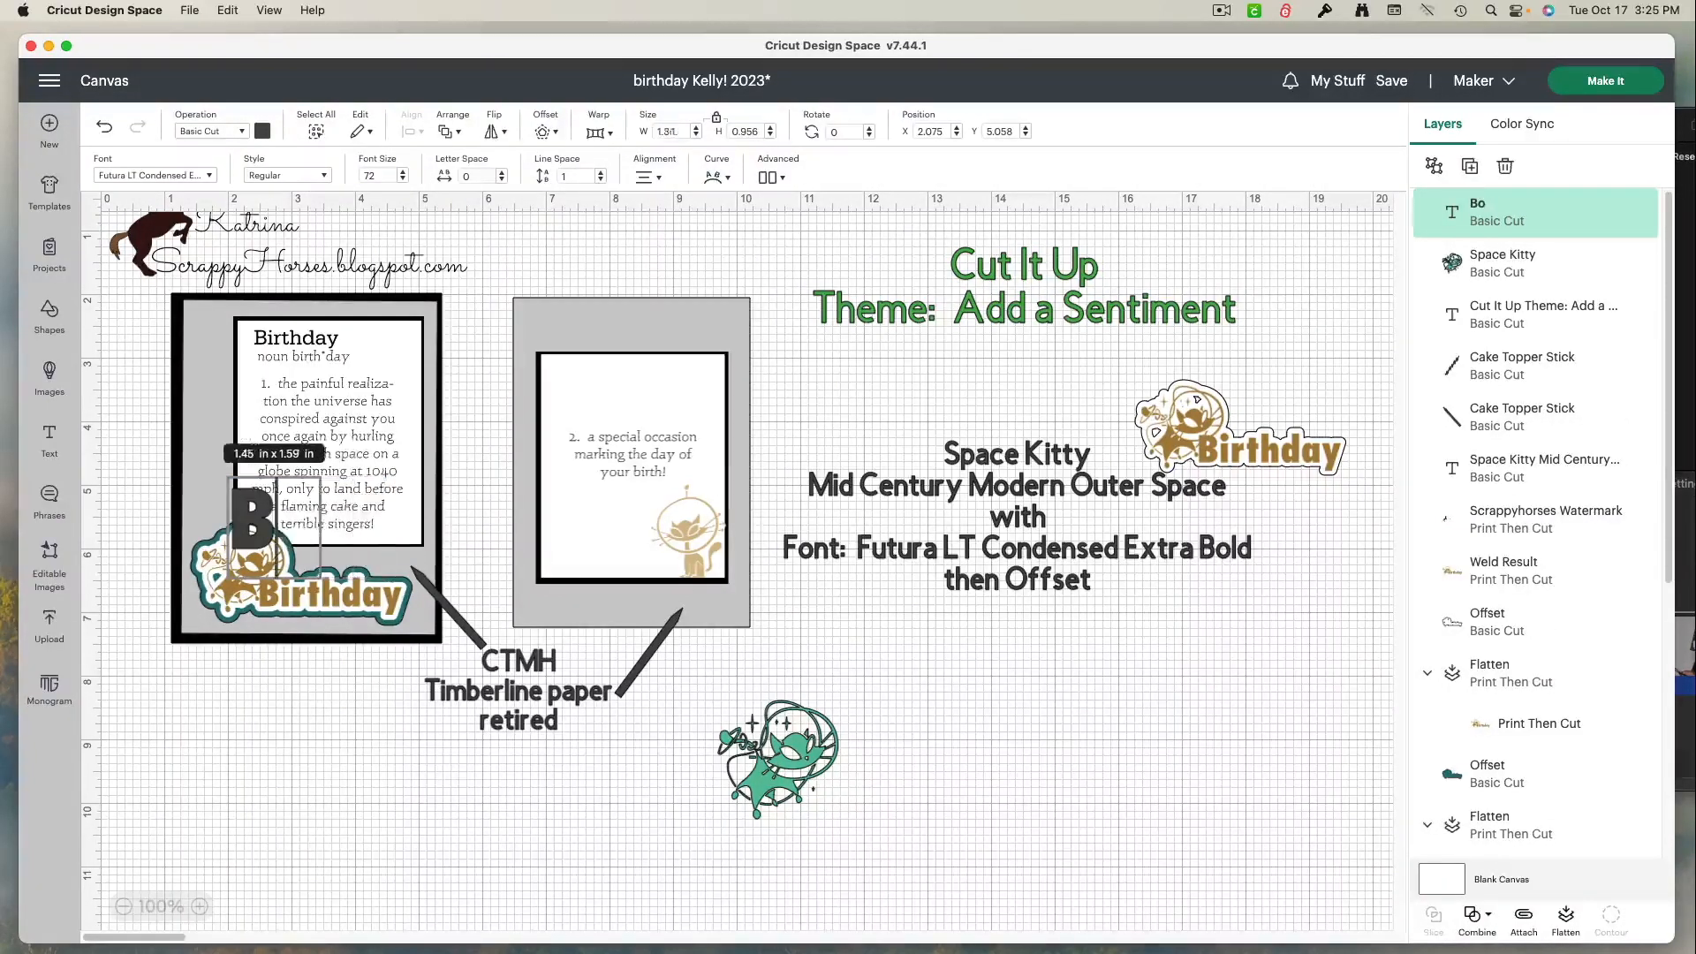
type("irthday")
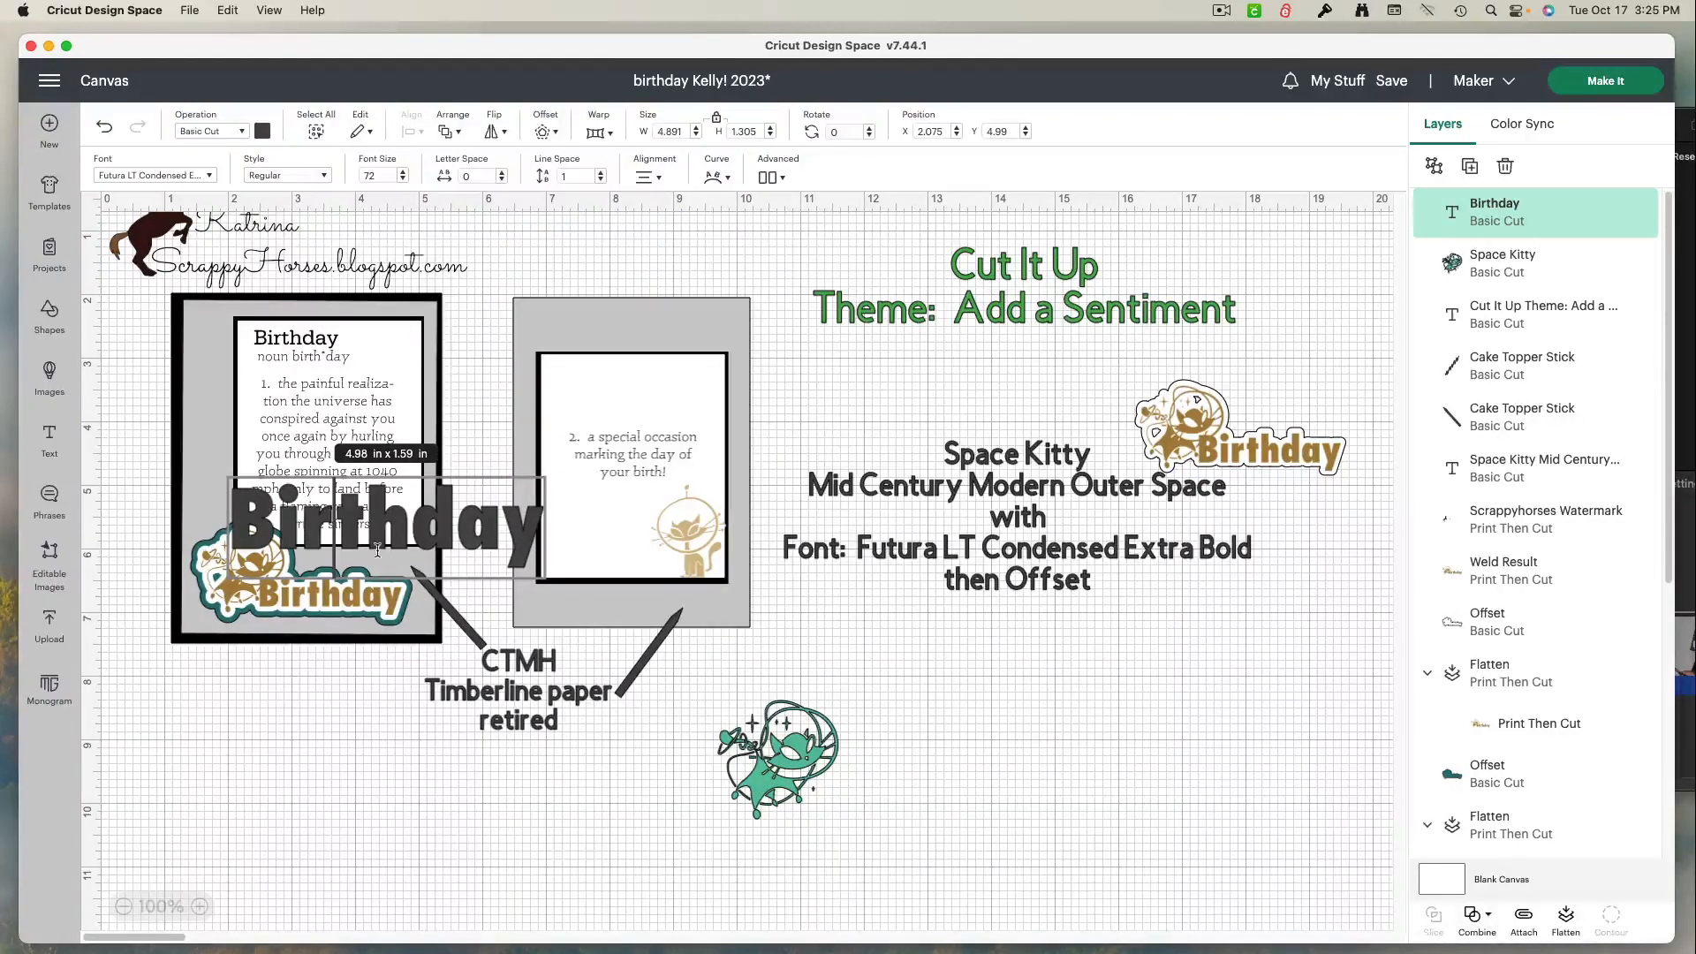
left_click(380, 637)
left_click_drag(491, 540, 951, 814)
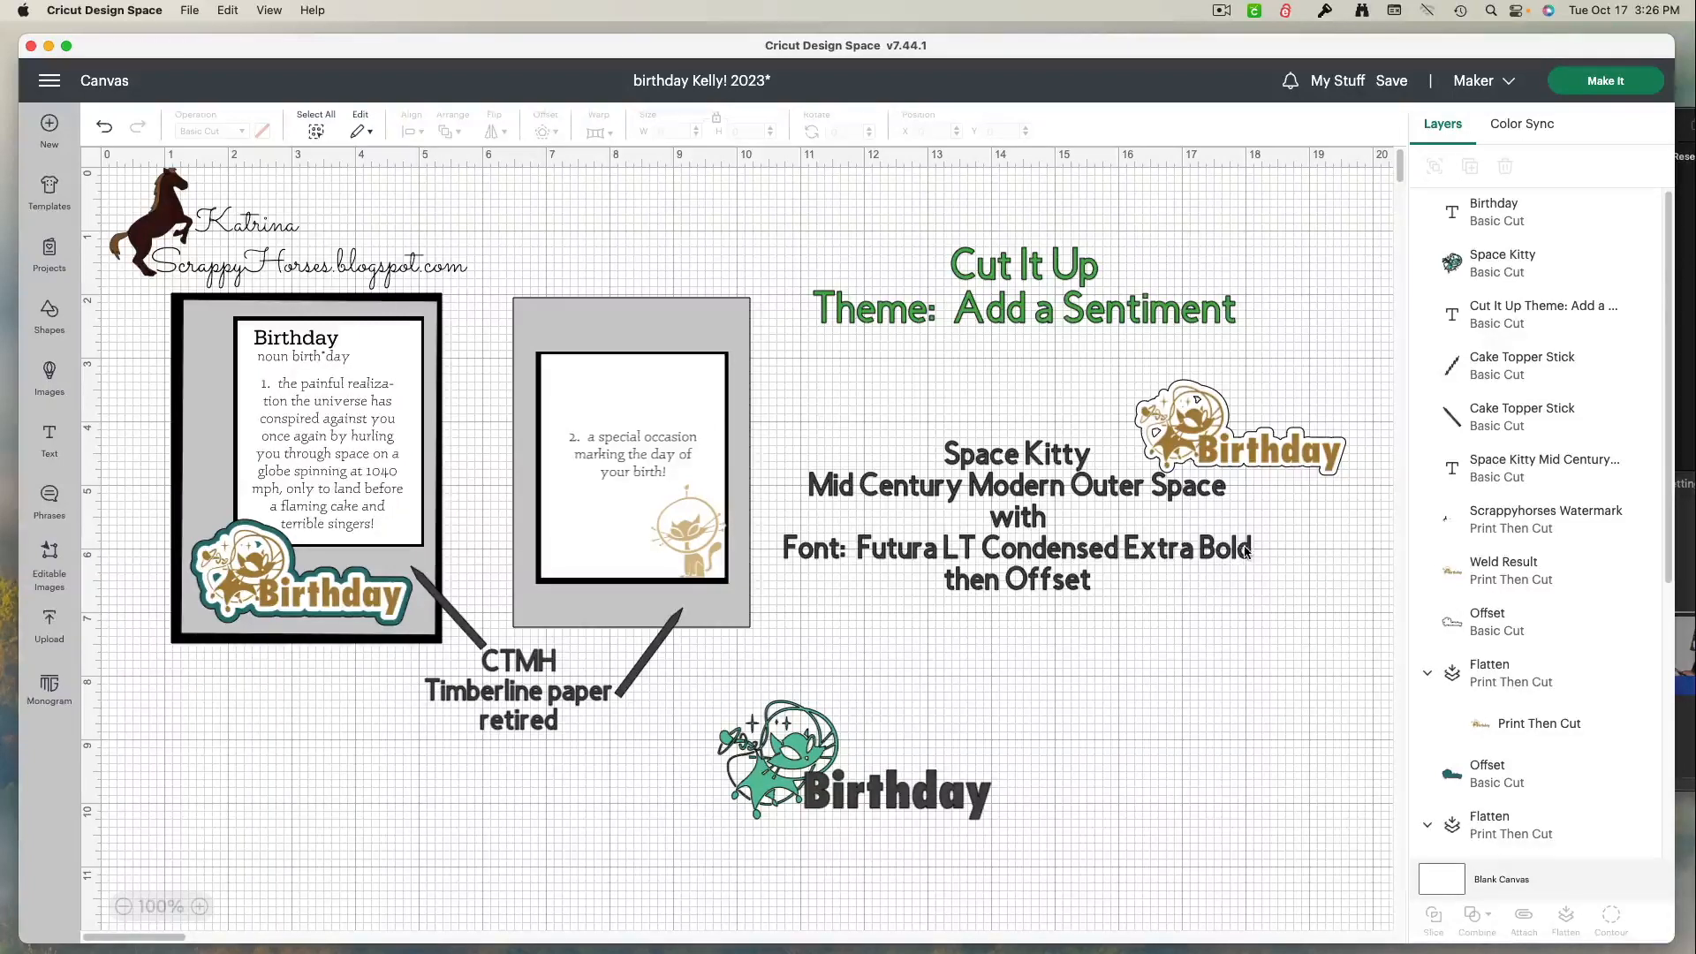
- Search the fonts for "futura lt" and set the new Birthday text to Futura LT Condensed Extra Bold
left_click(901, 799)
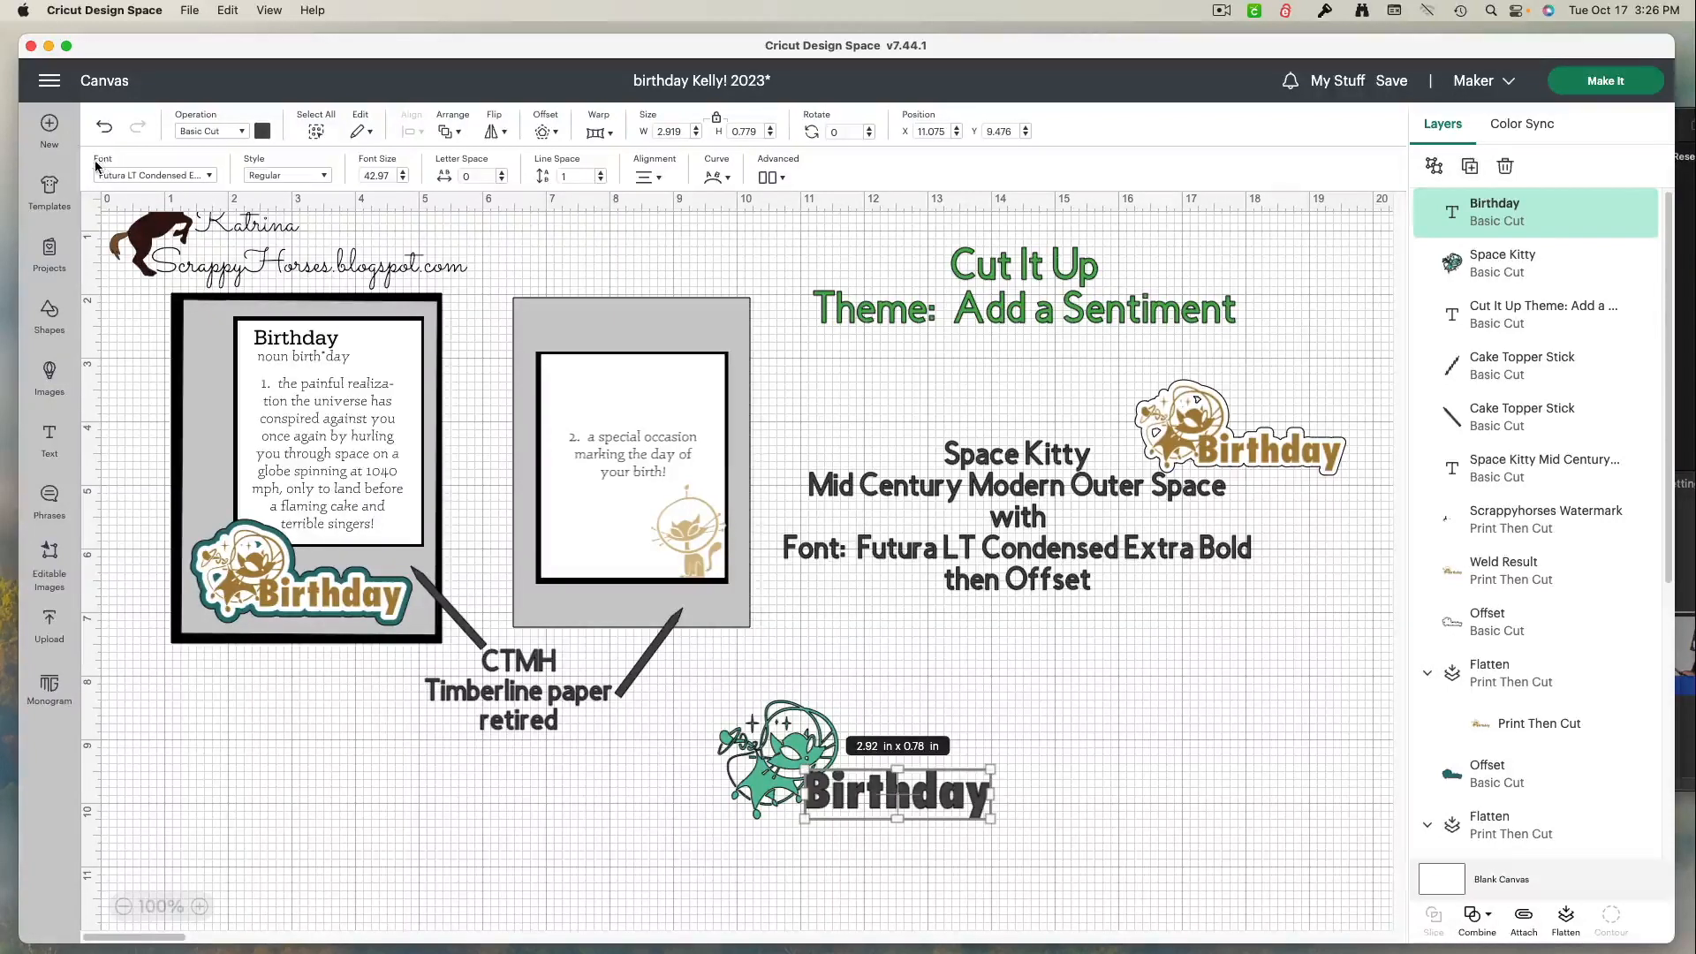
left_click(207, 176)
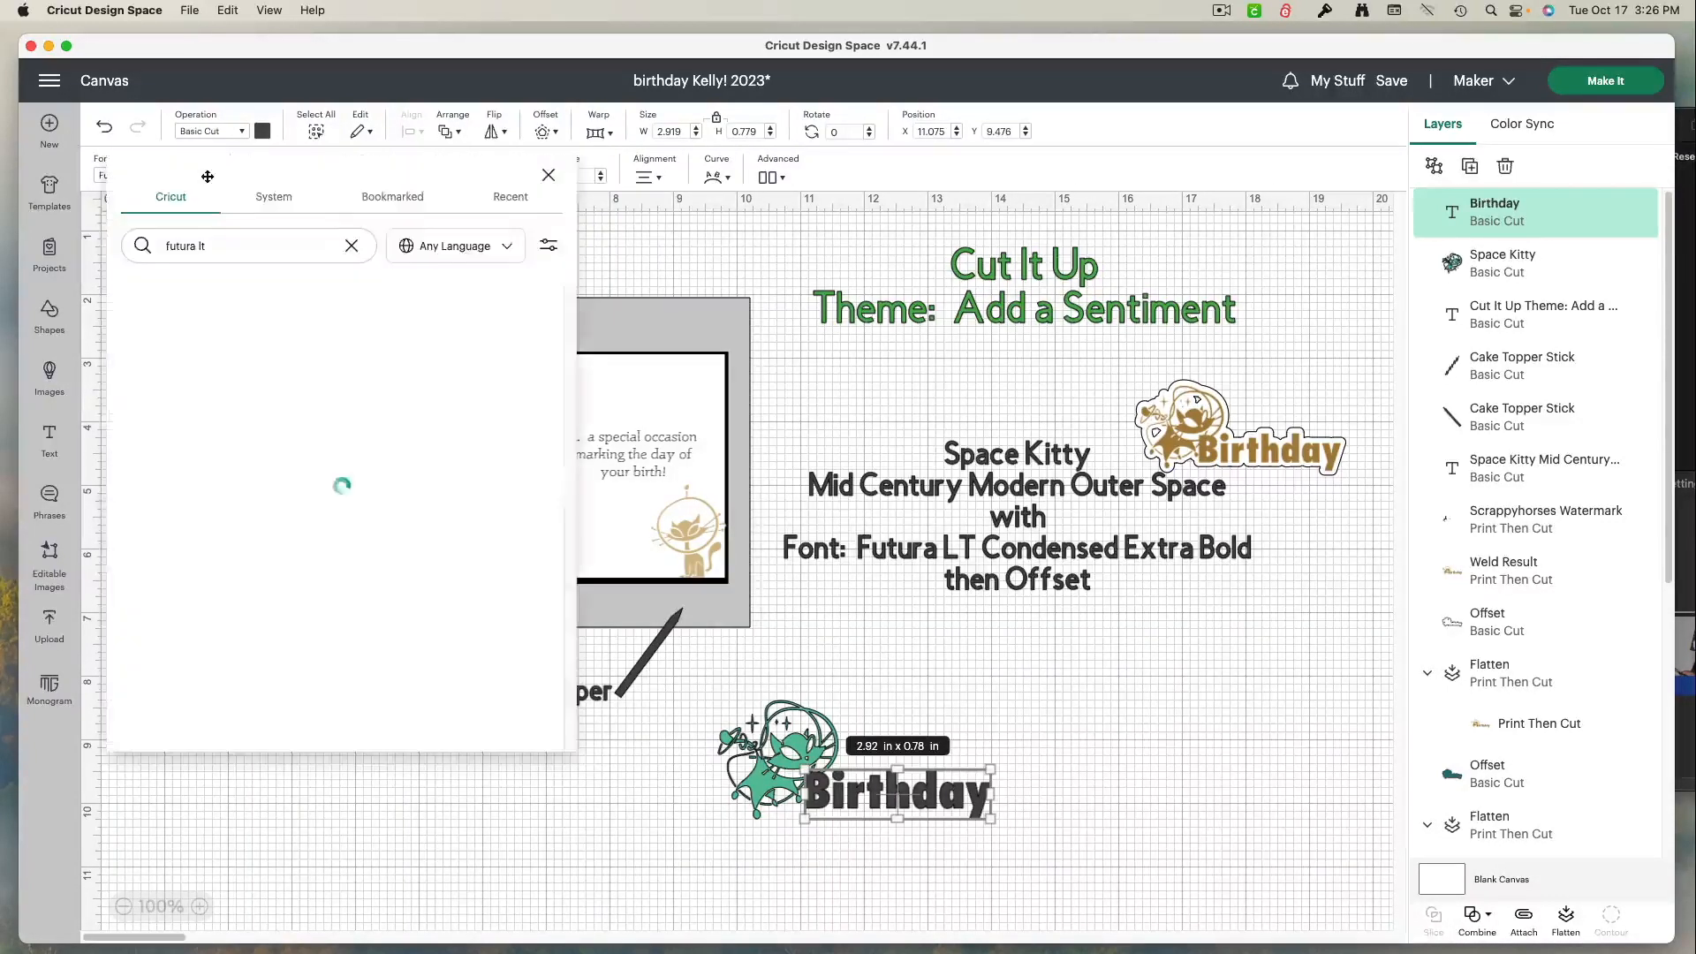
type("futura lt")
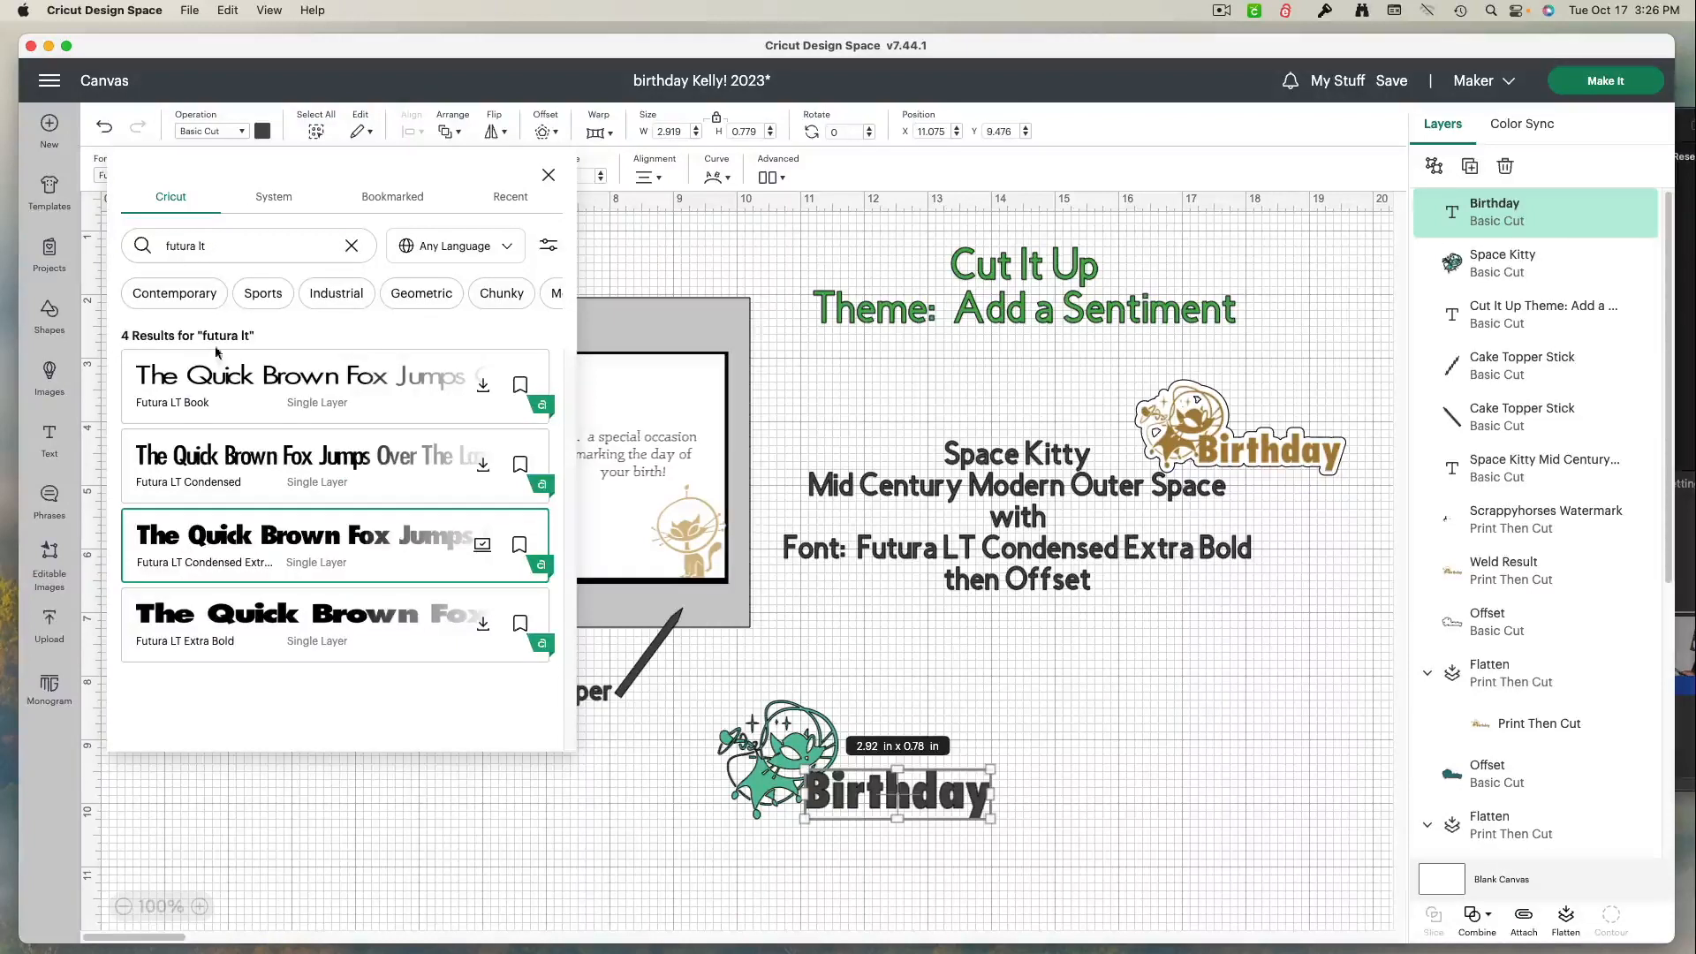
left_click(286, 549)
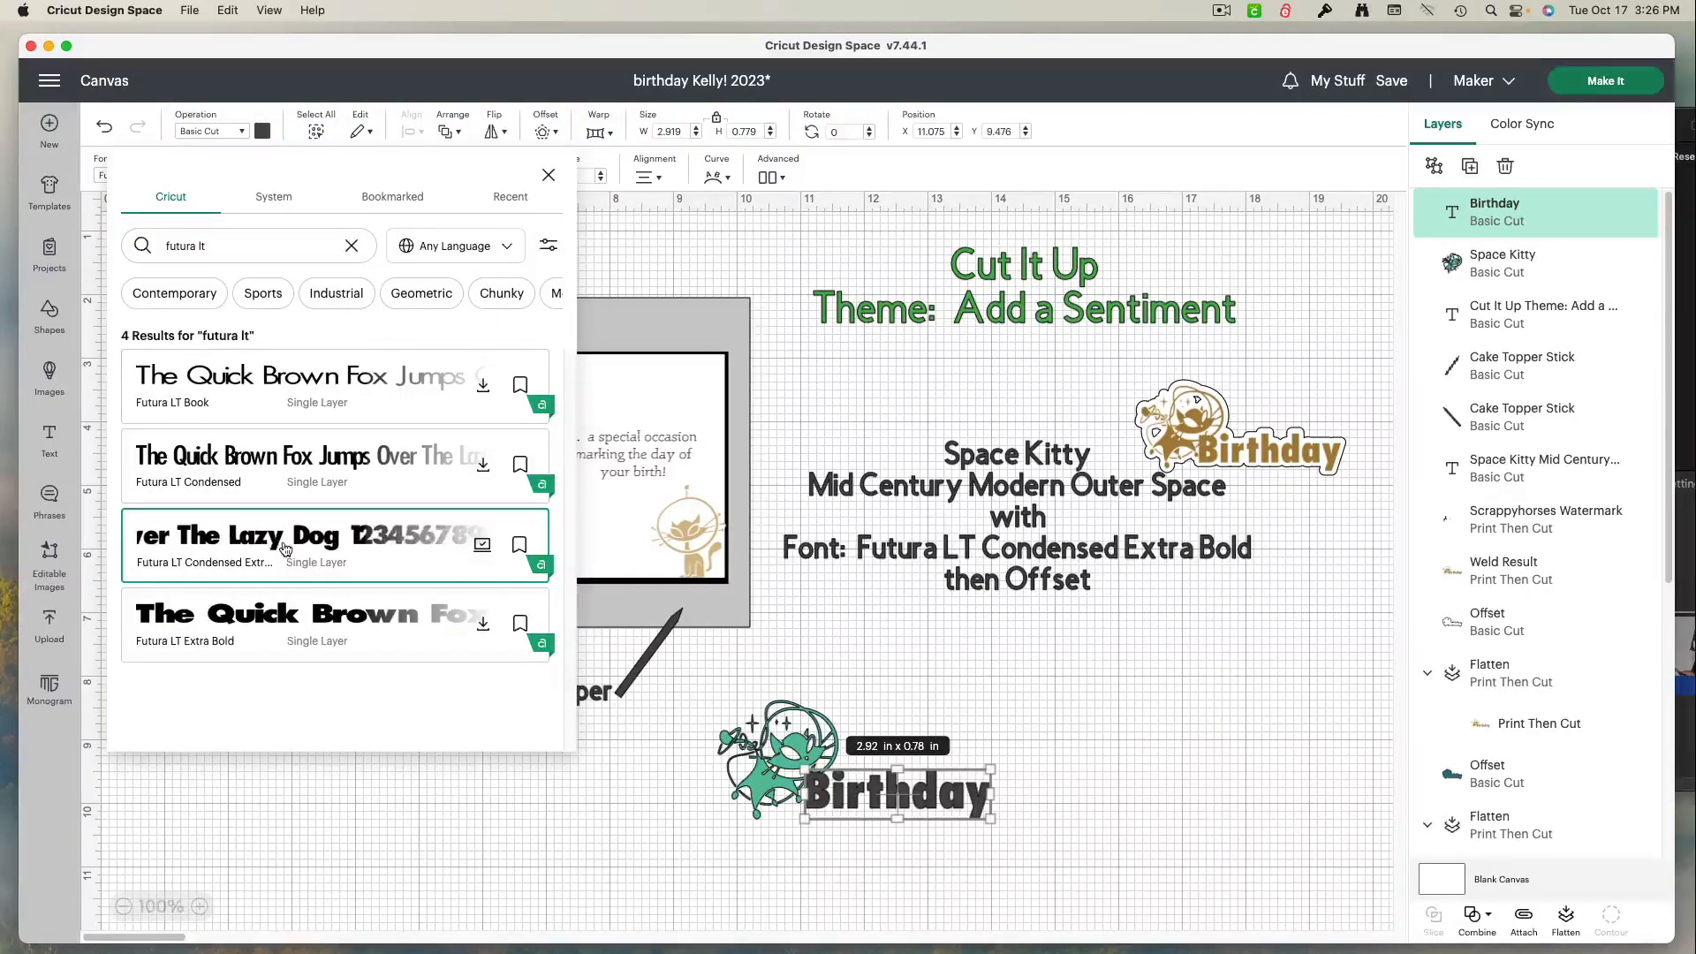
left_click(639, 849)
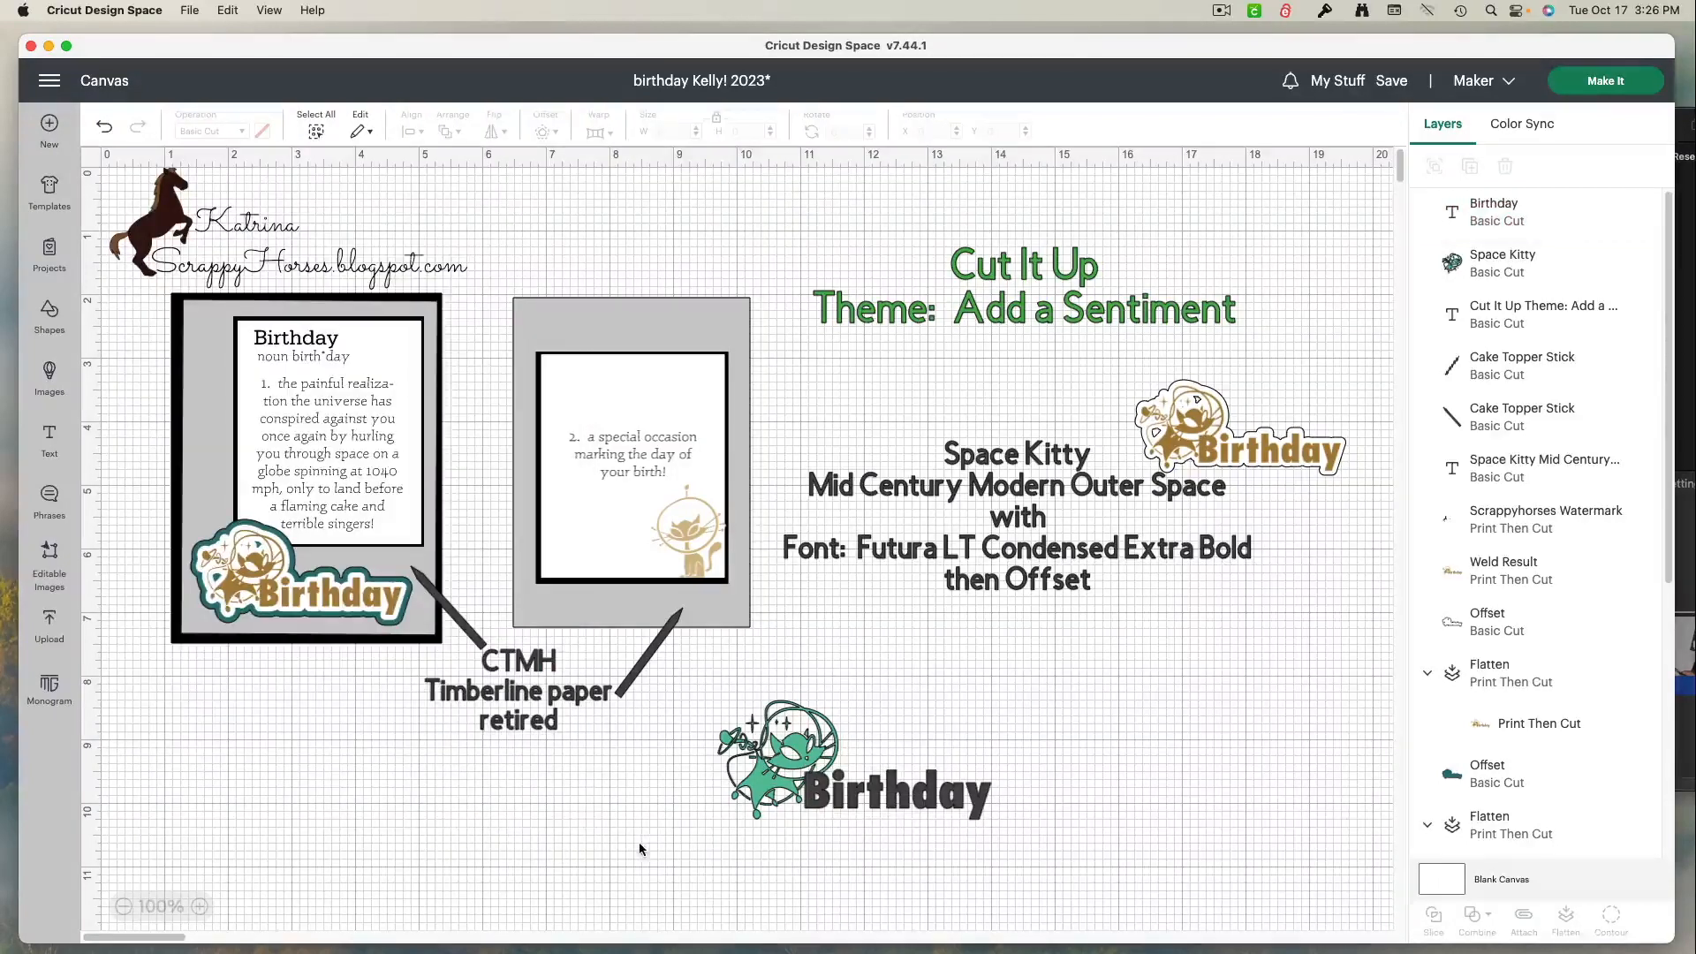
- Recolor both the new Birthday text and Space Kitty with the golden-brown material color
left_click(839, 782)
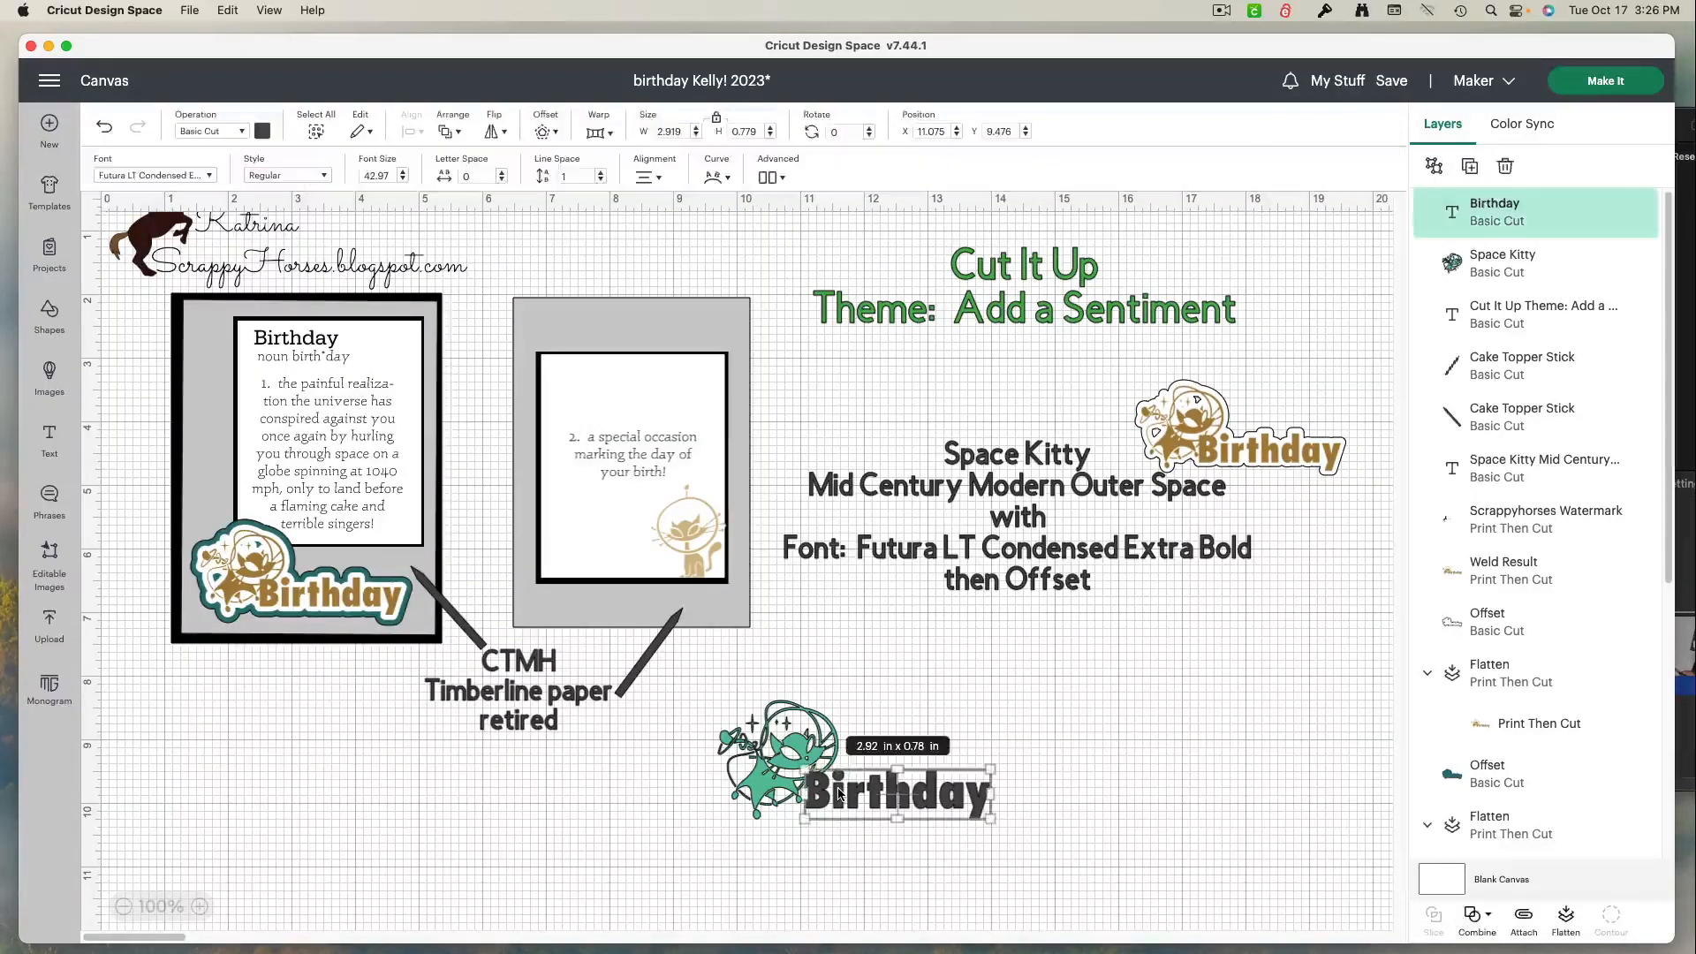
left_click(262, 132)
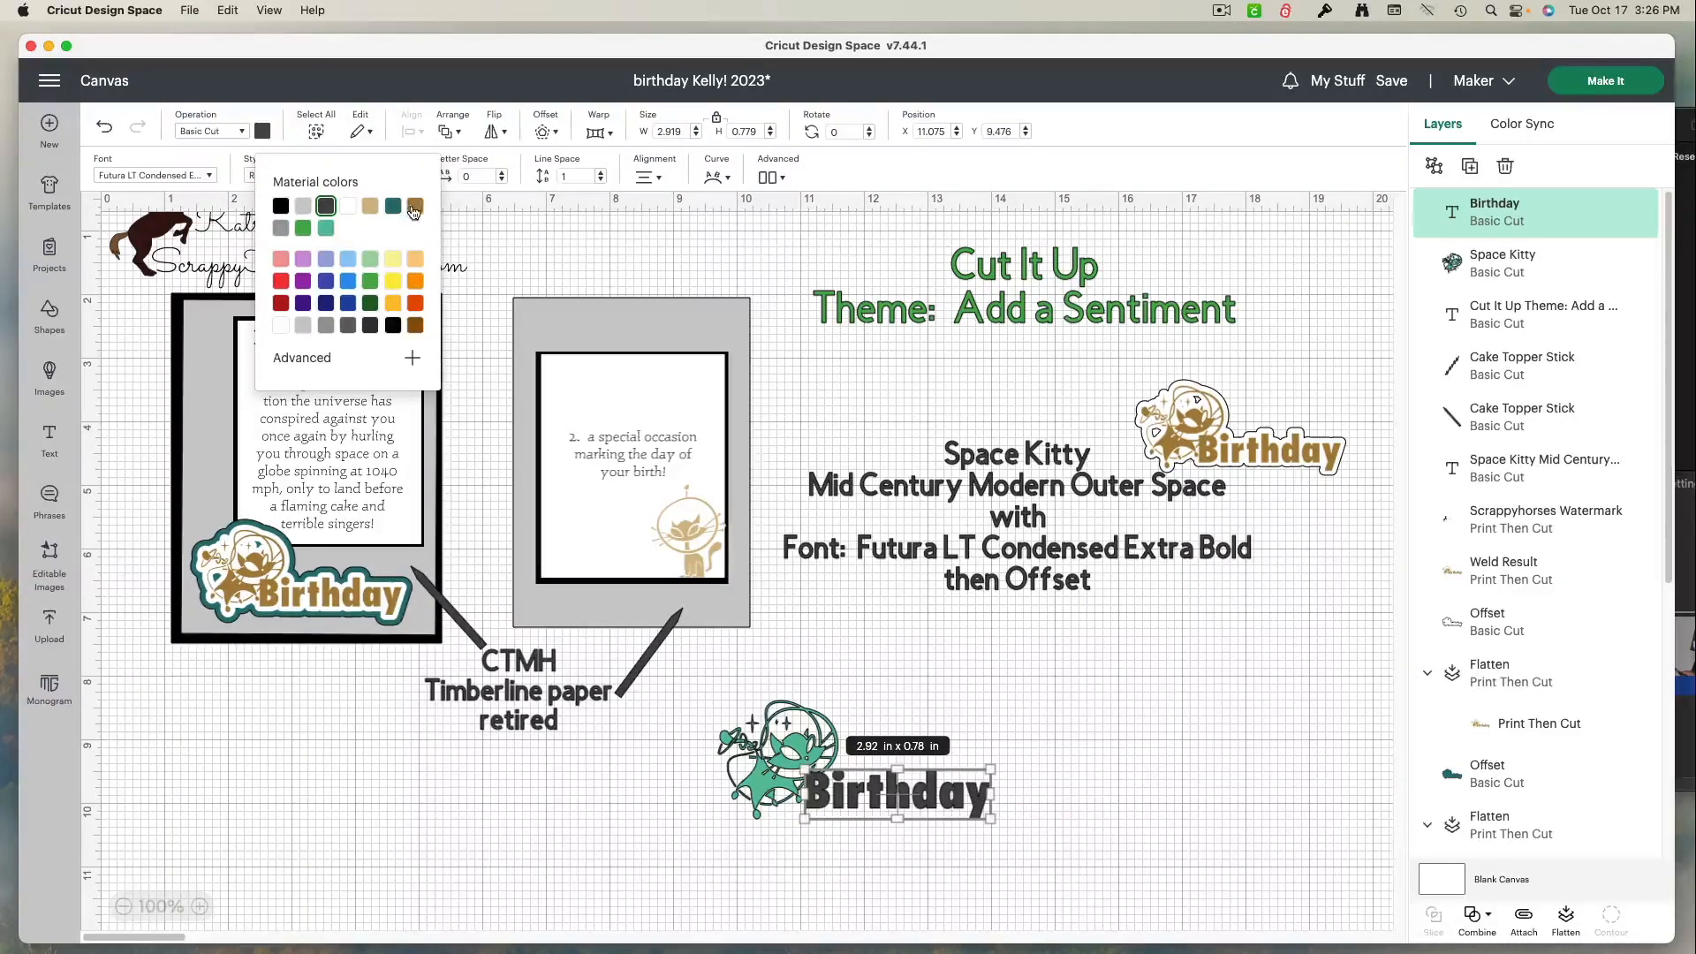
left_click(415, 208)
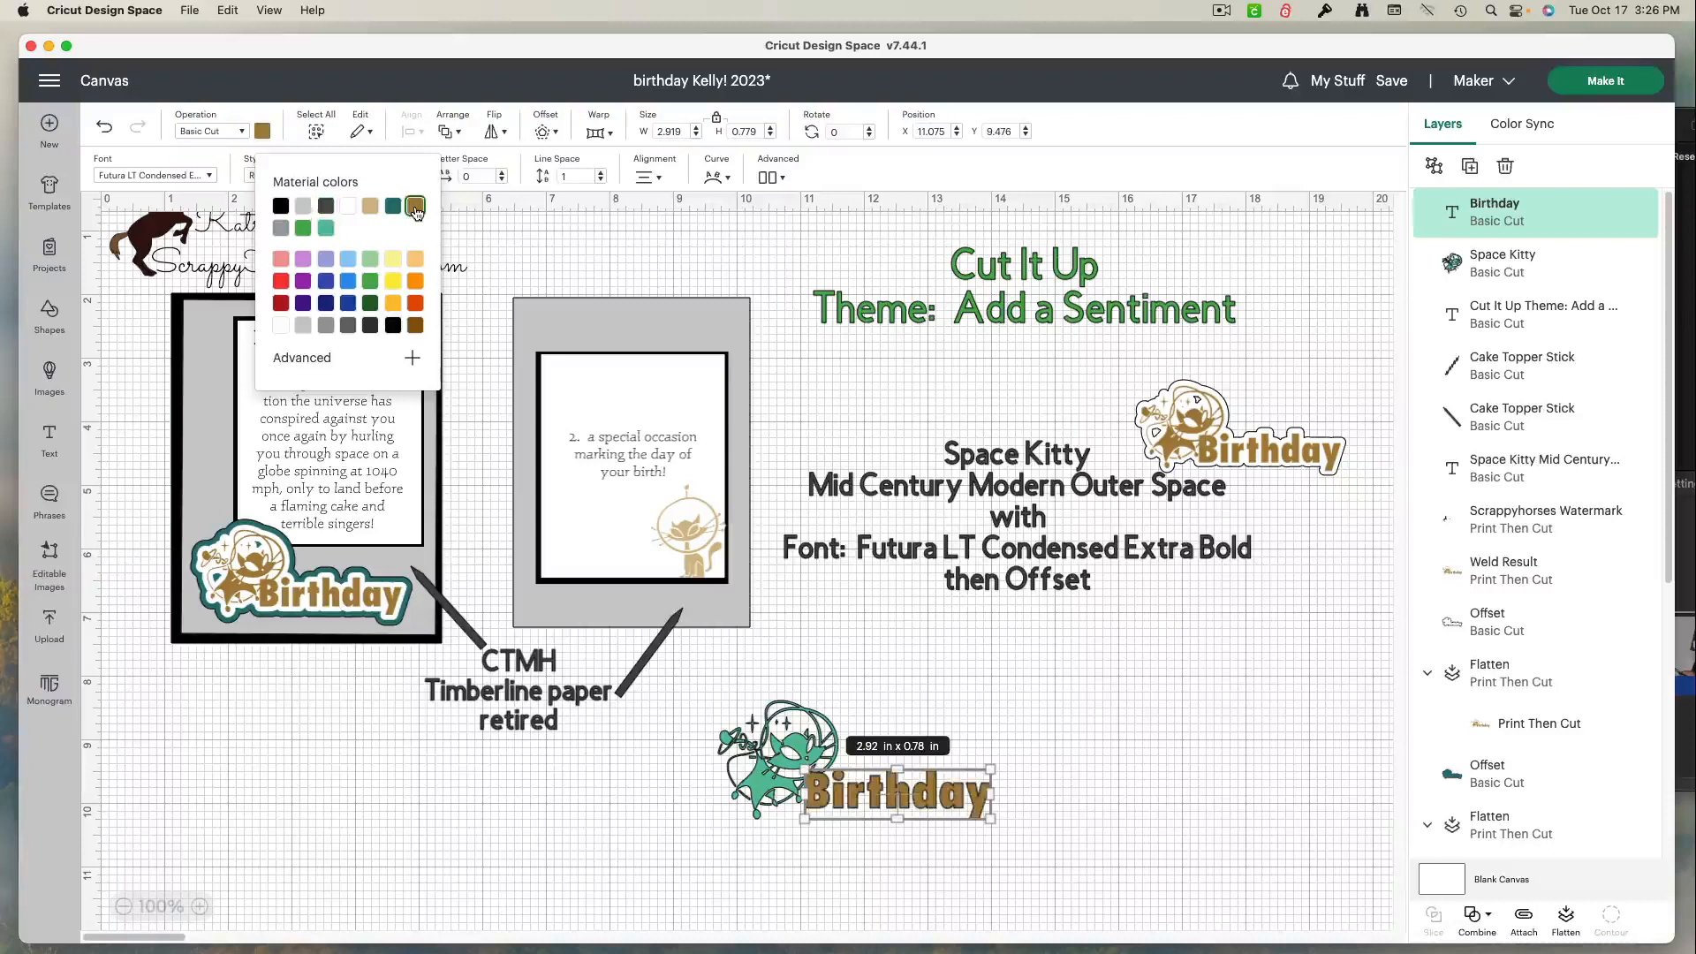
left_click(749, 777)
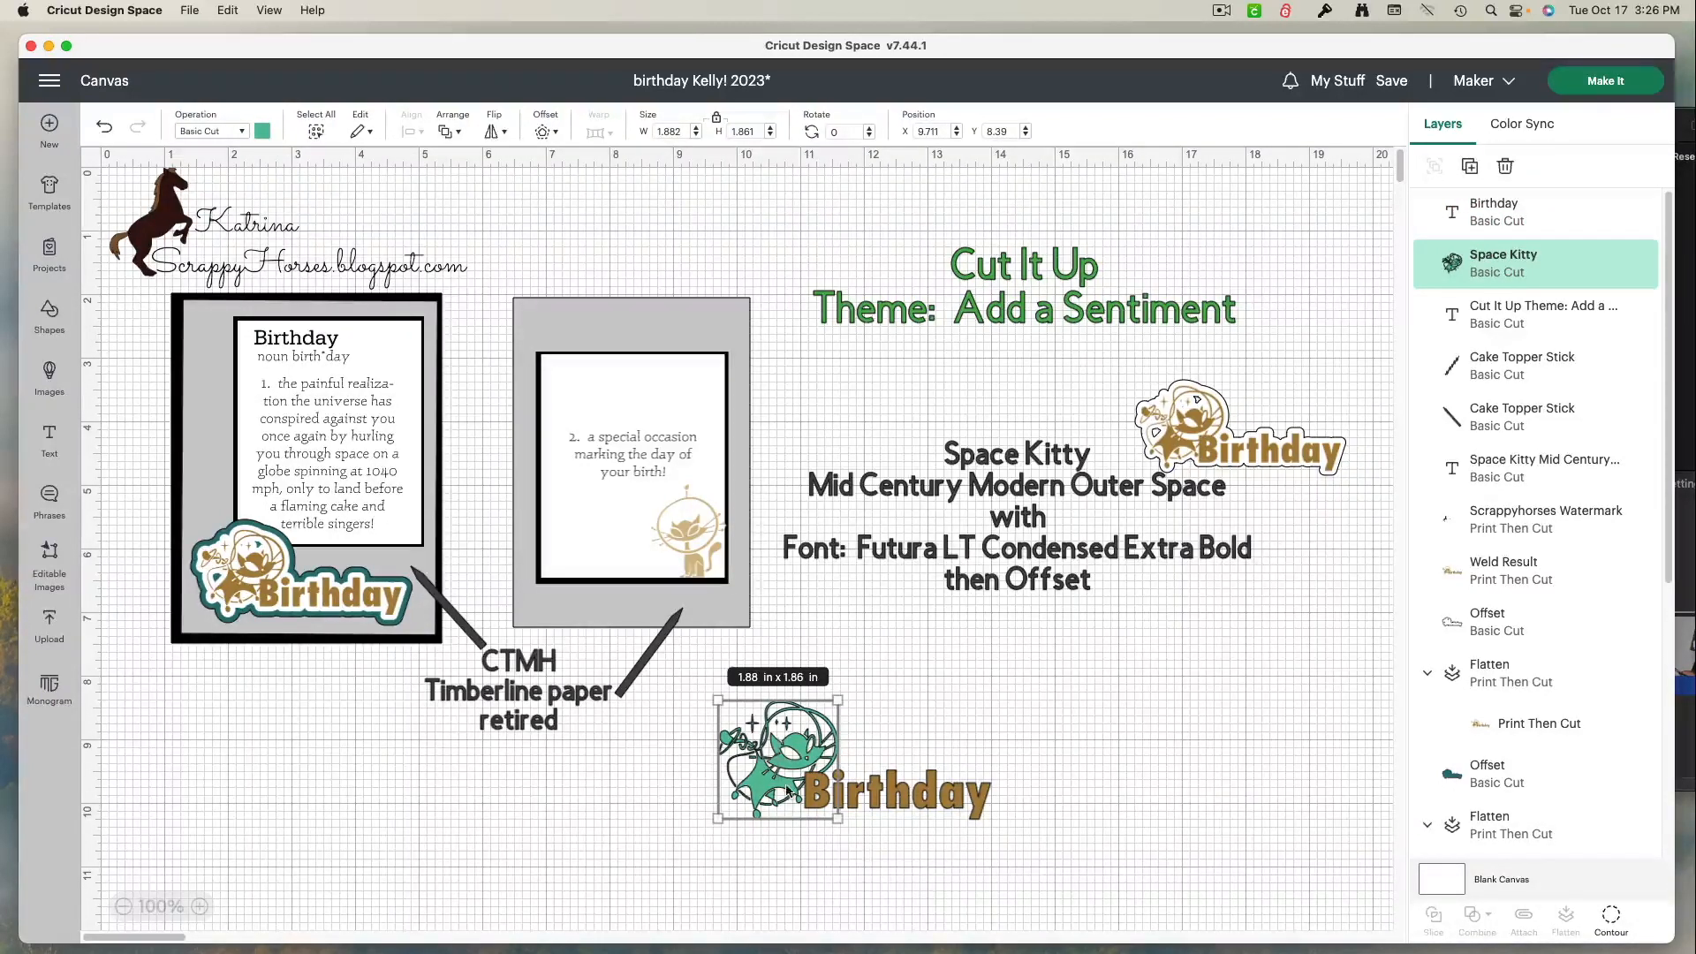
left_click(262, 135)
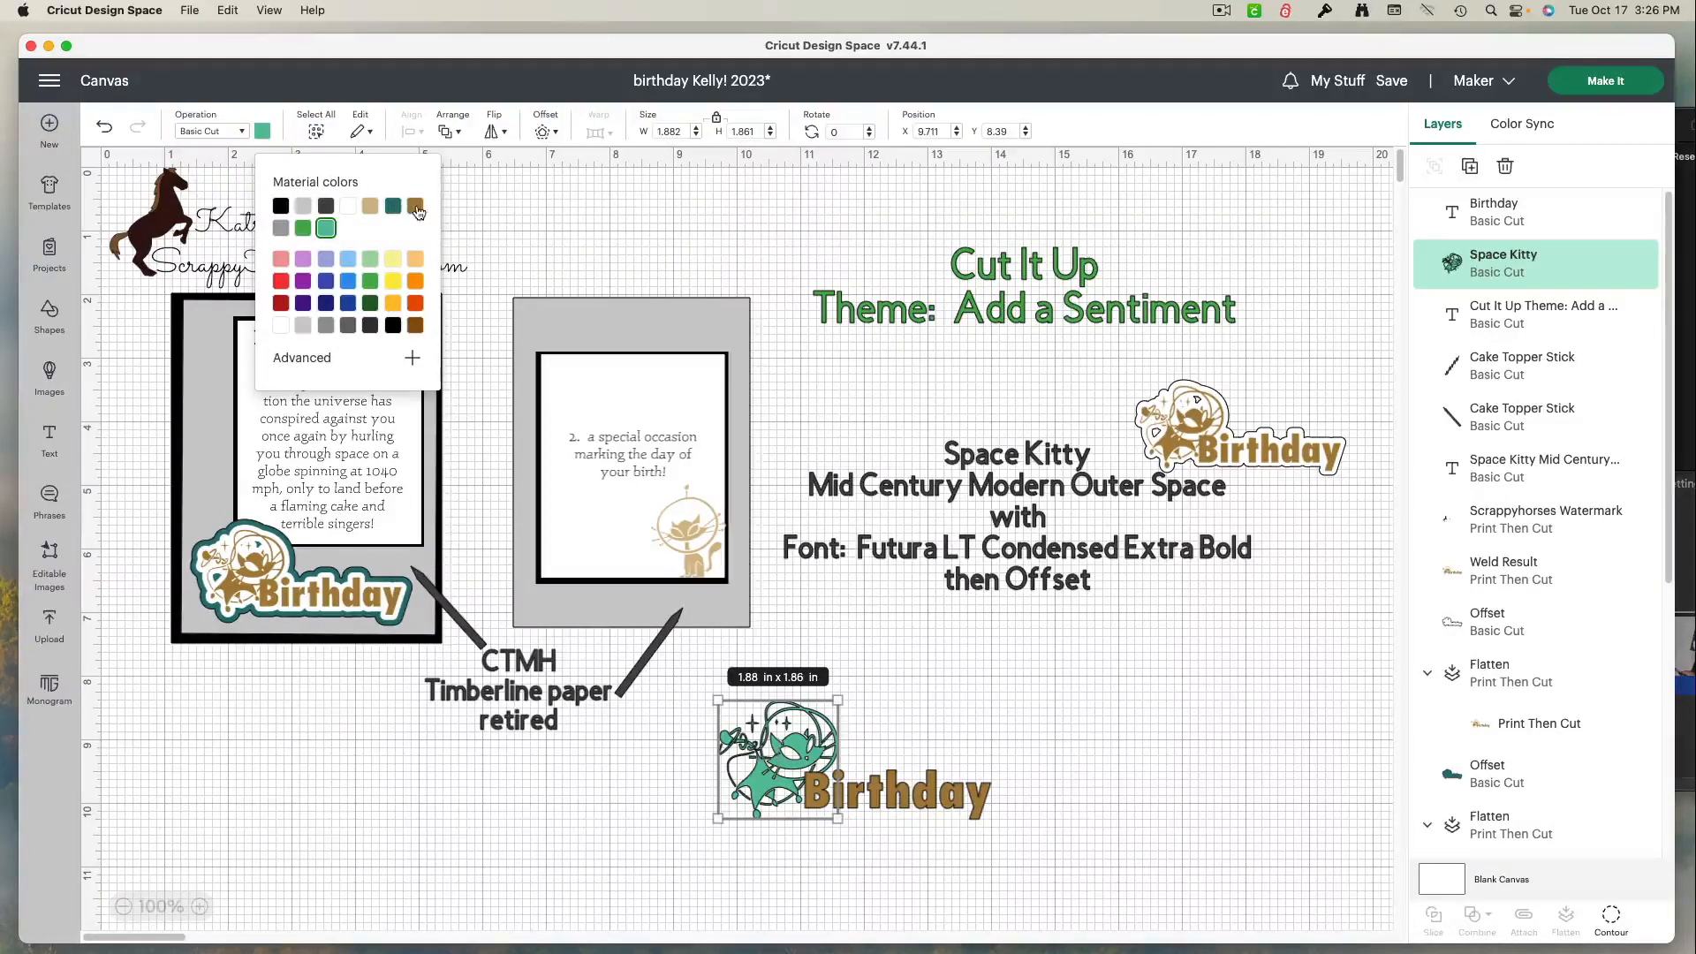
left_click(415, 209)
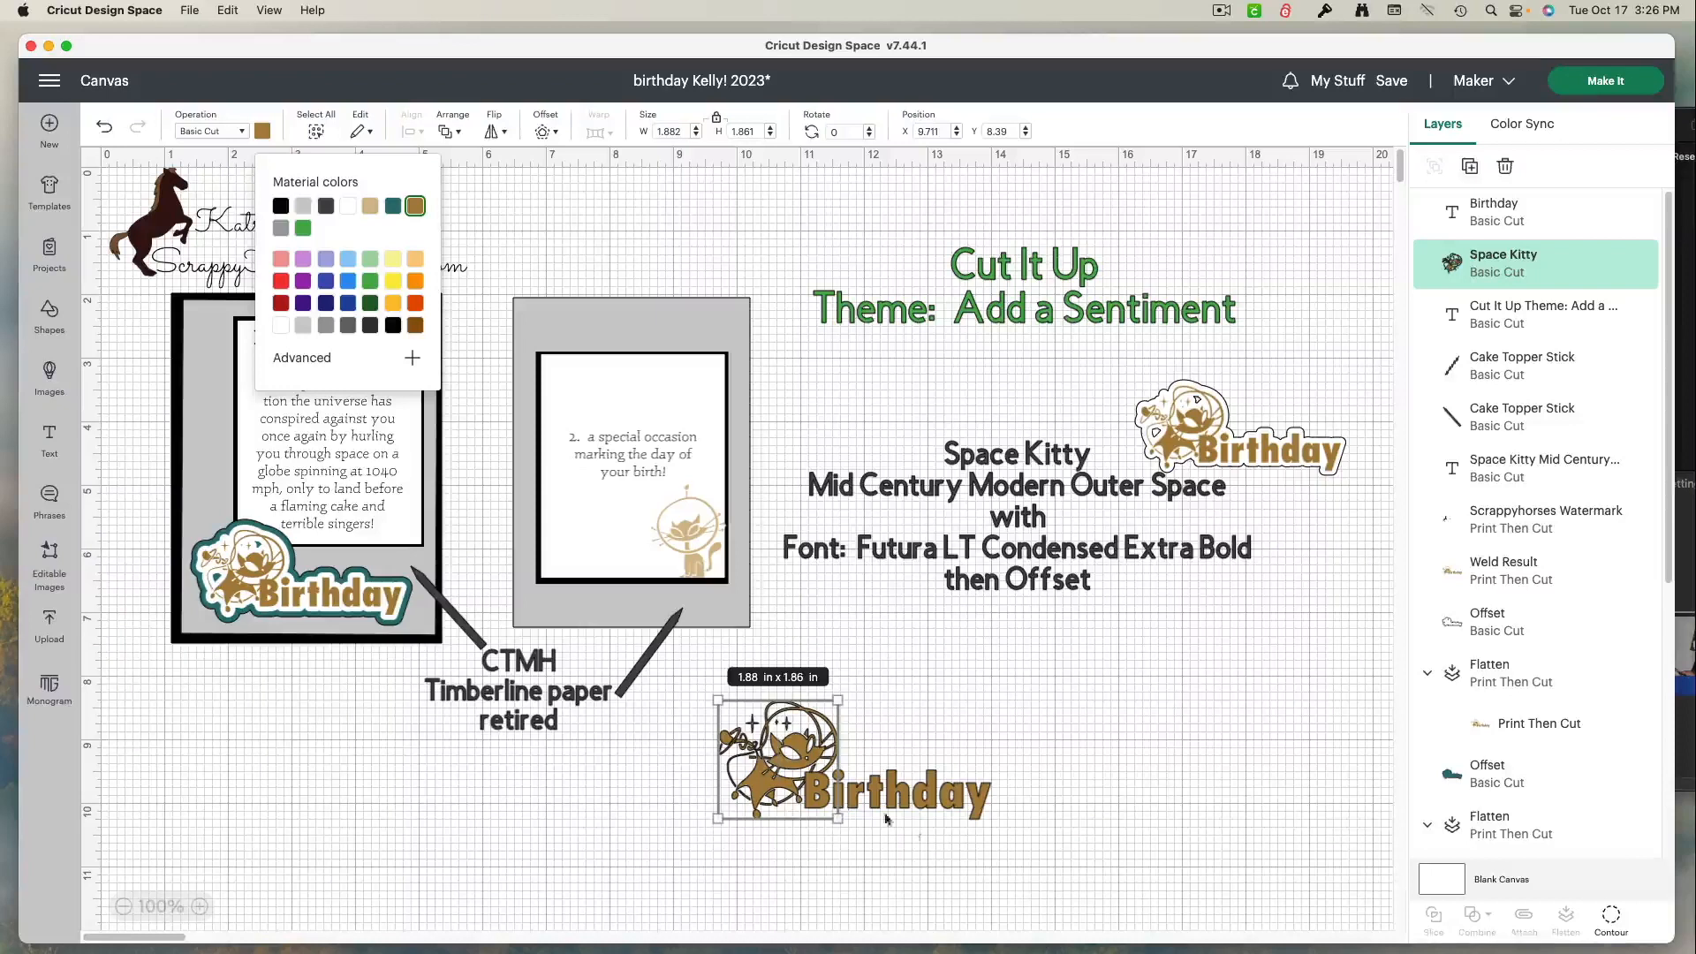
- Flatten Space Kitty and the Birthday text together and scale the result to about 3.2 × 1.39 in
left_click(1015, 845)
left_click_drag(1016, 844, 721, 755)
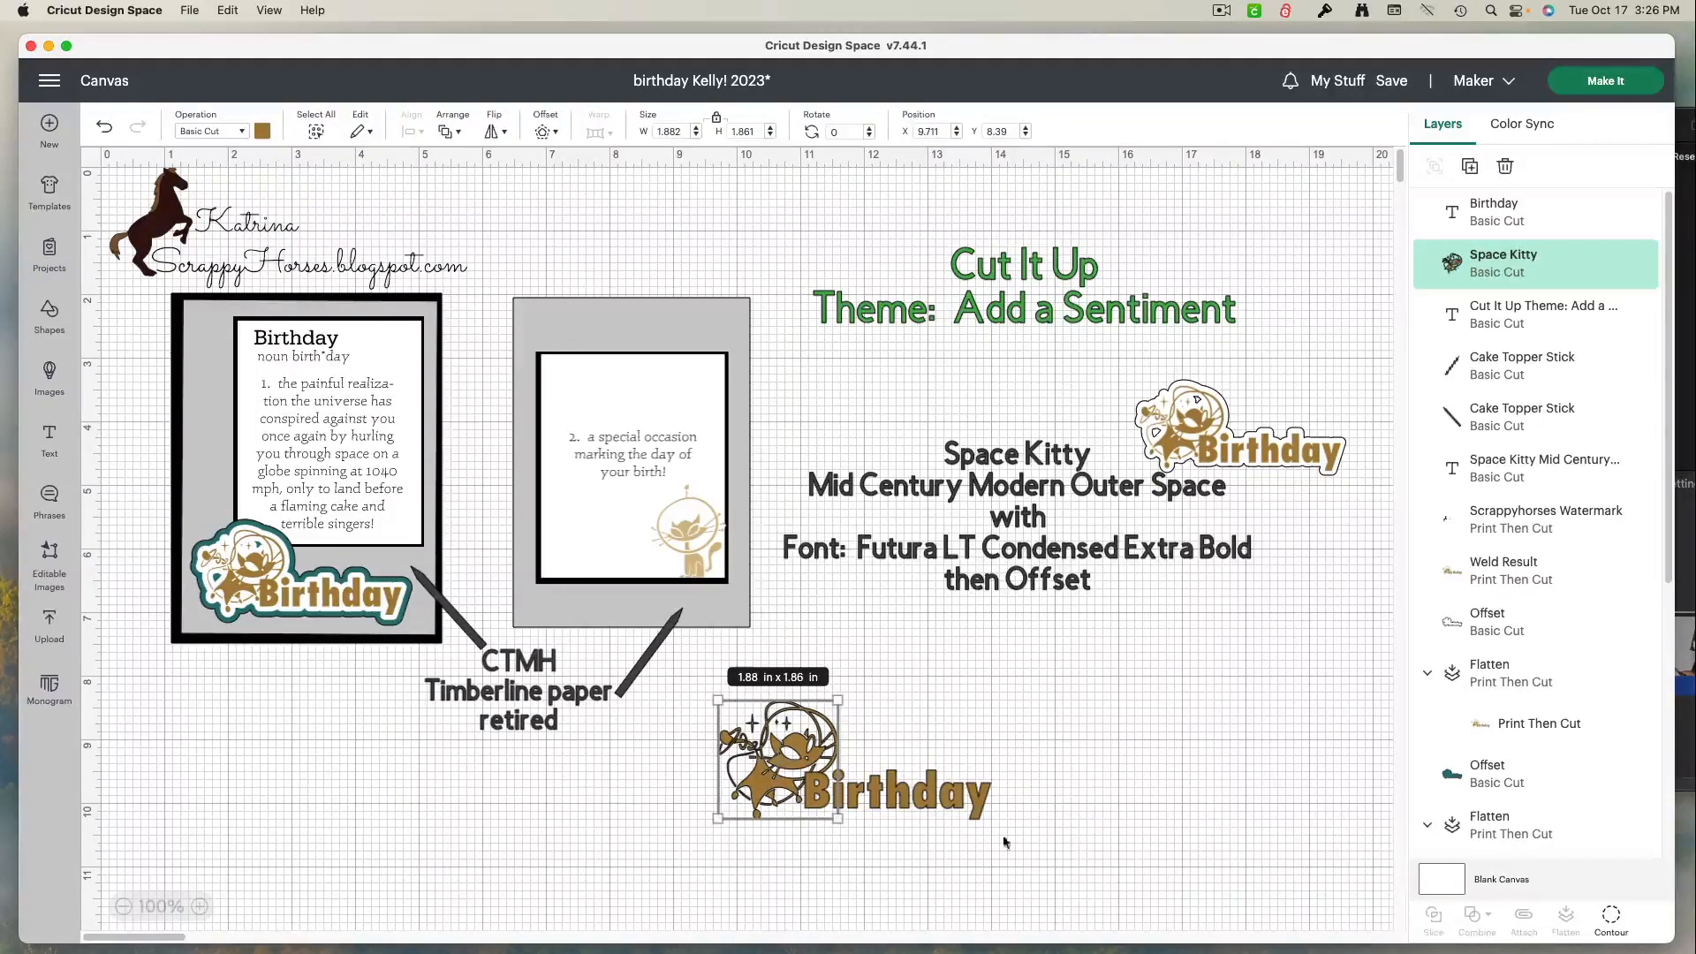
left_click_drag(1054, 836, 640, 698)
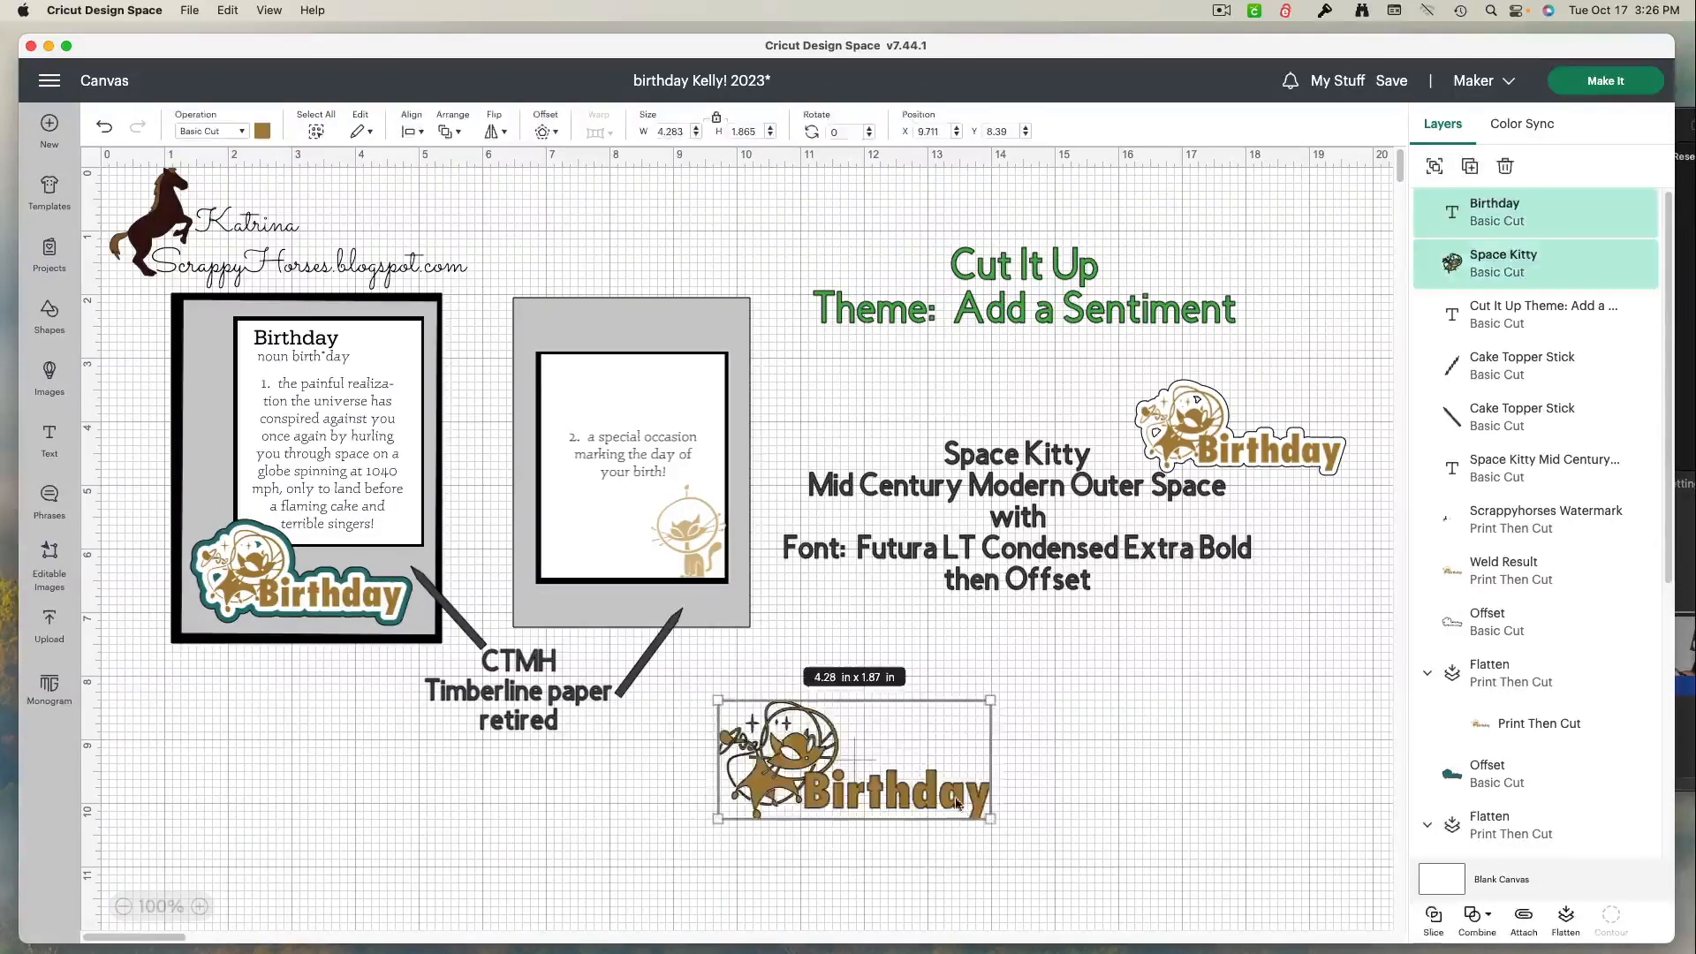
left_click(1567, 918)
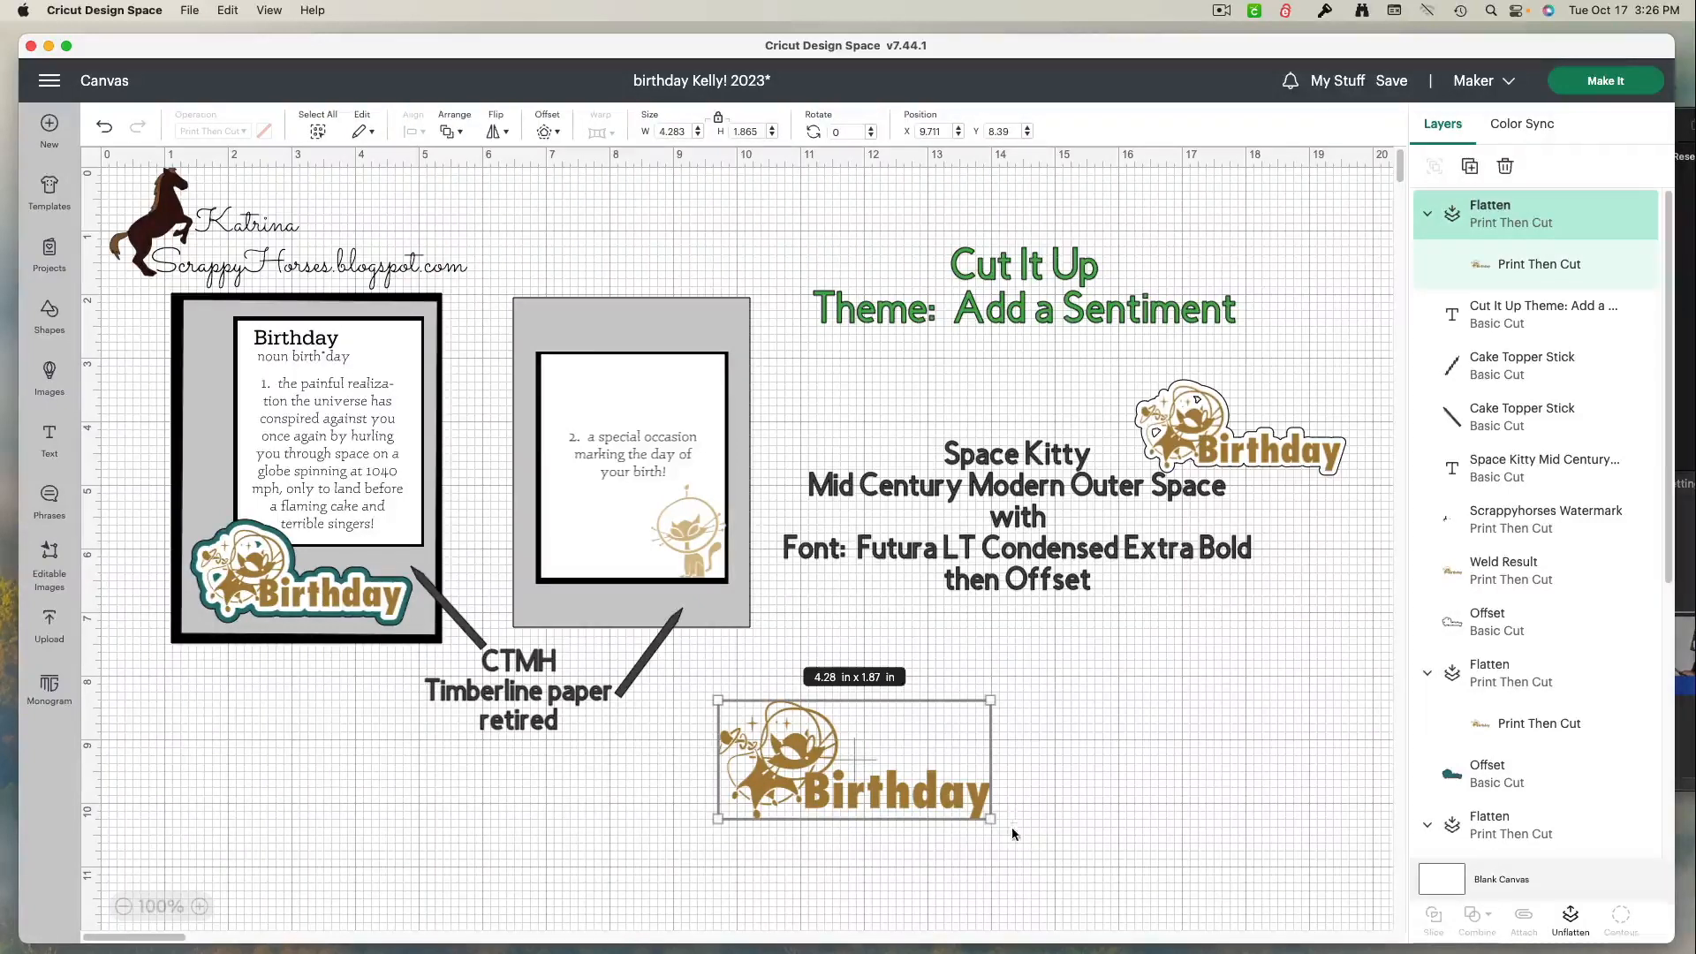
left_click_drag(990, 819, 401, 613)
left_click_drag(356, 604, 803, 751)
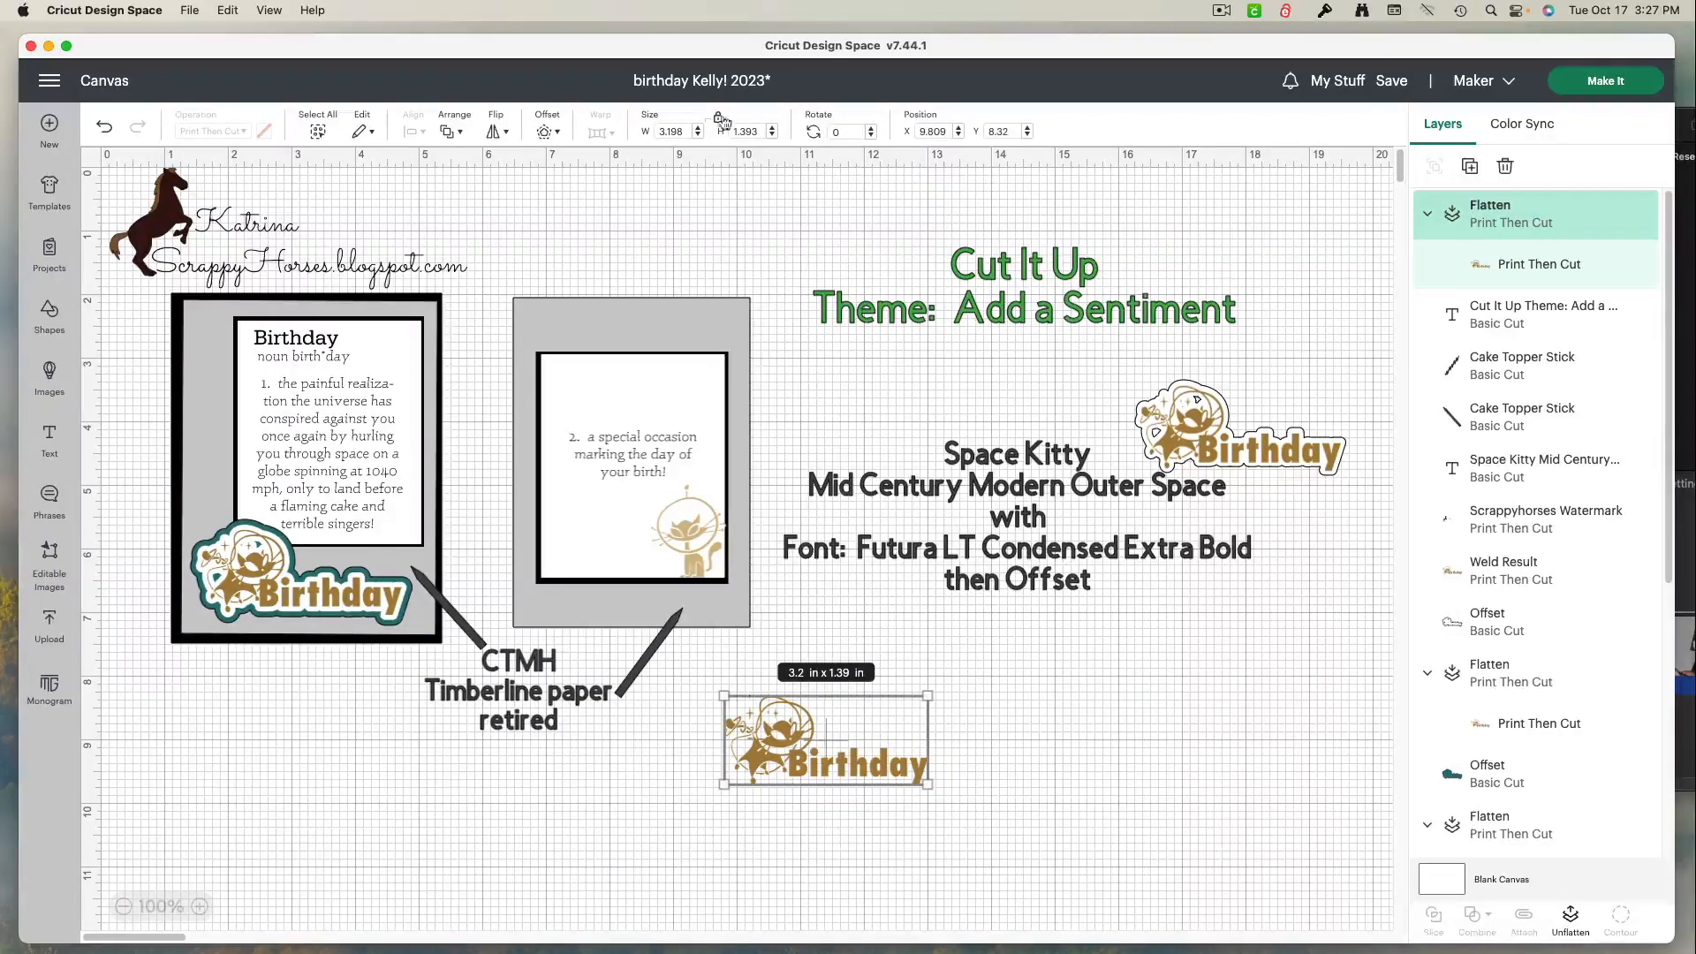
- Add a welded, round-cornered 0.097 in offset around the flattened Birthday design and color it white
left_click(544, 134)
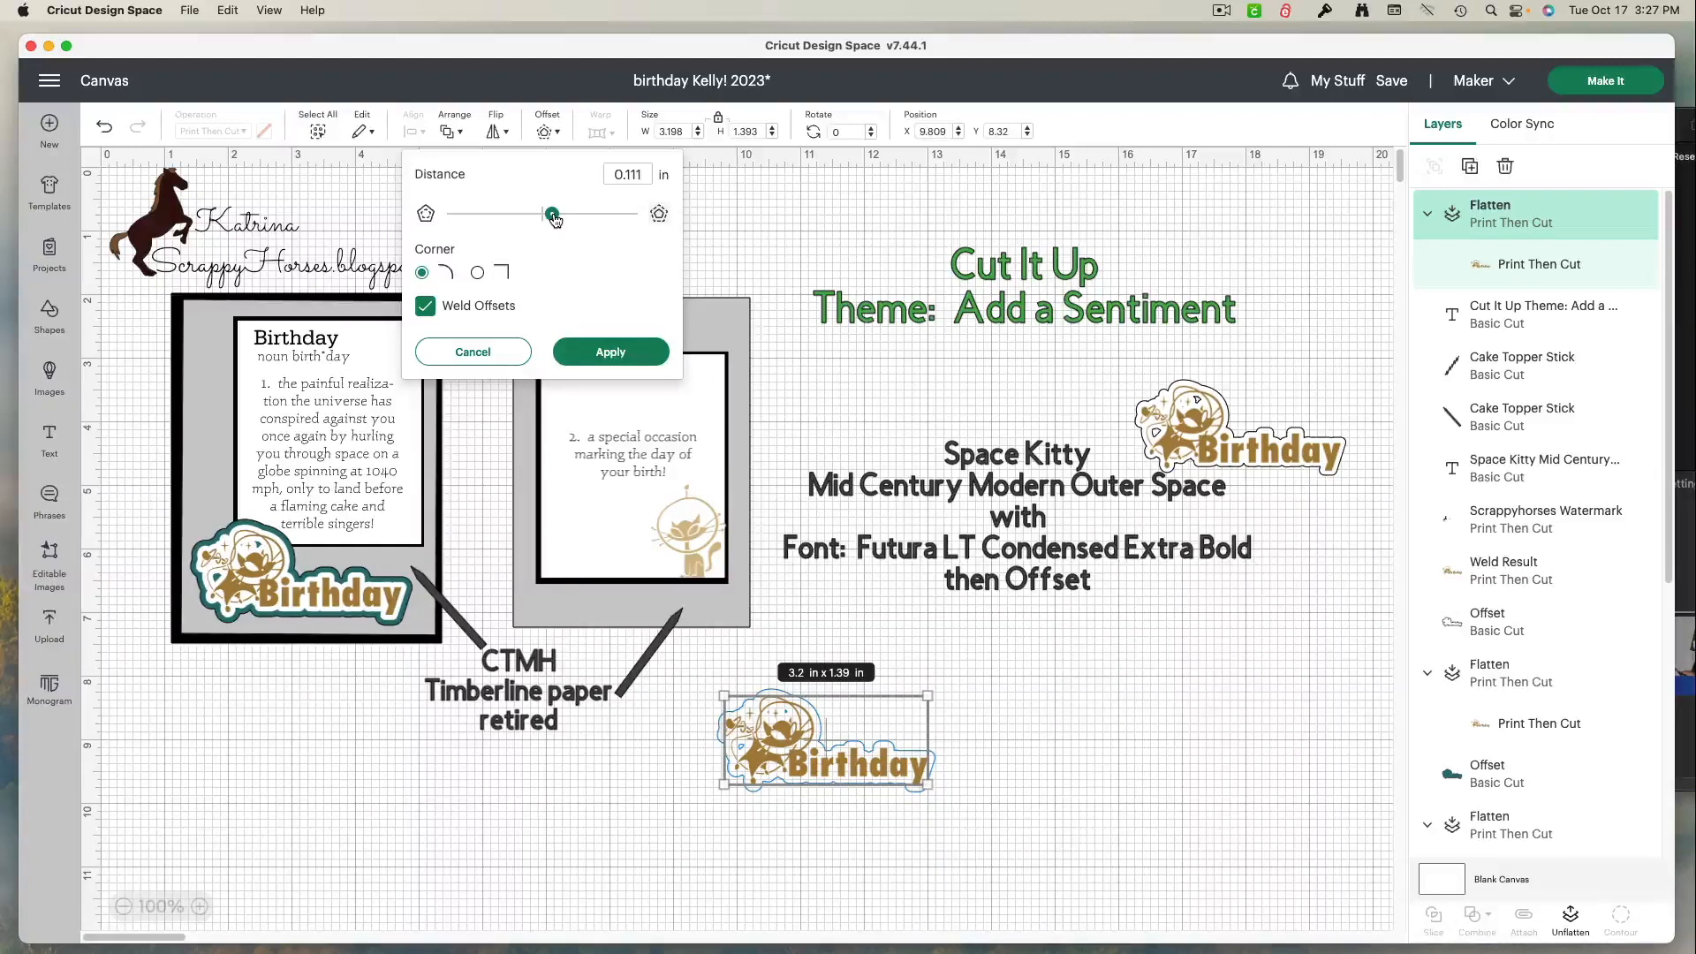
left_click_drag(553, 218, 555, 219)
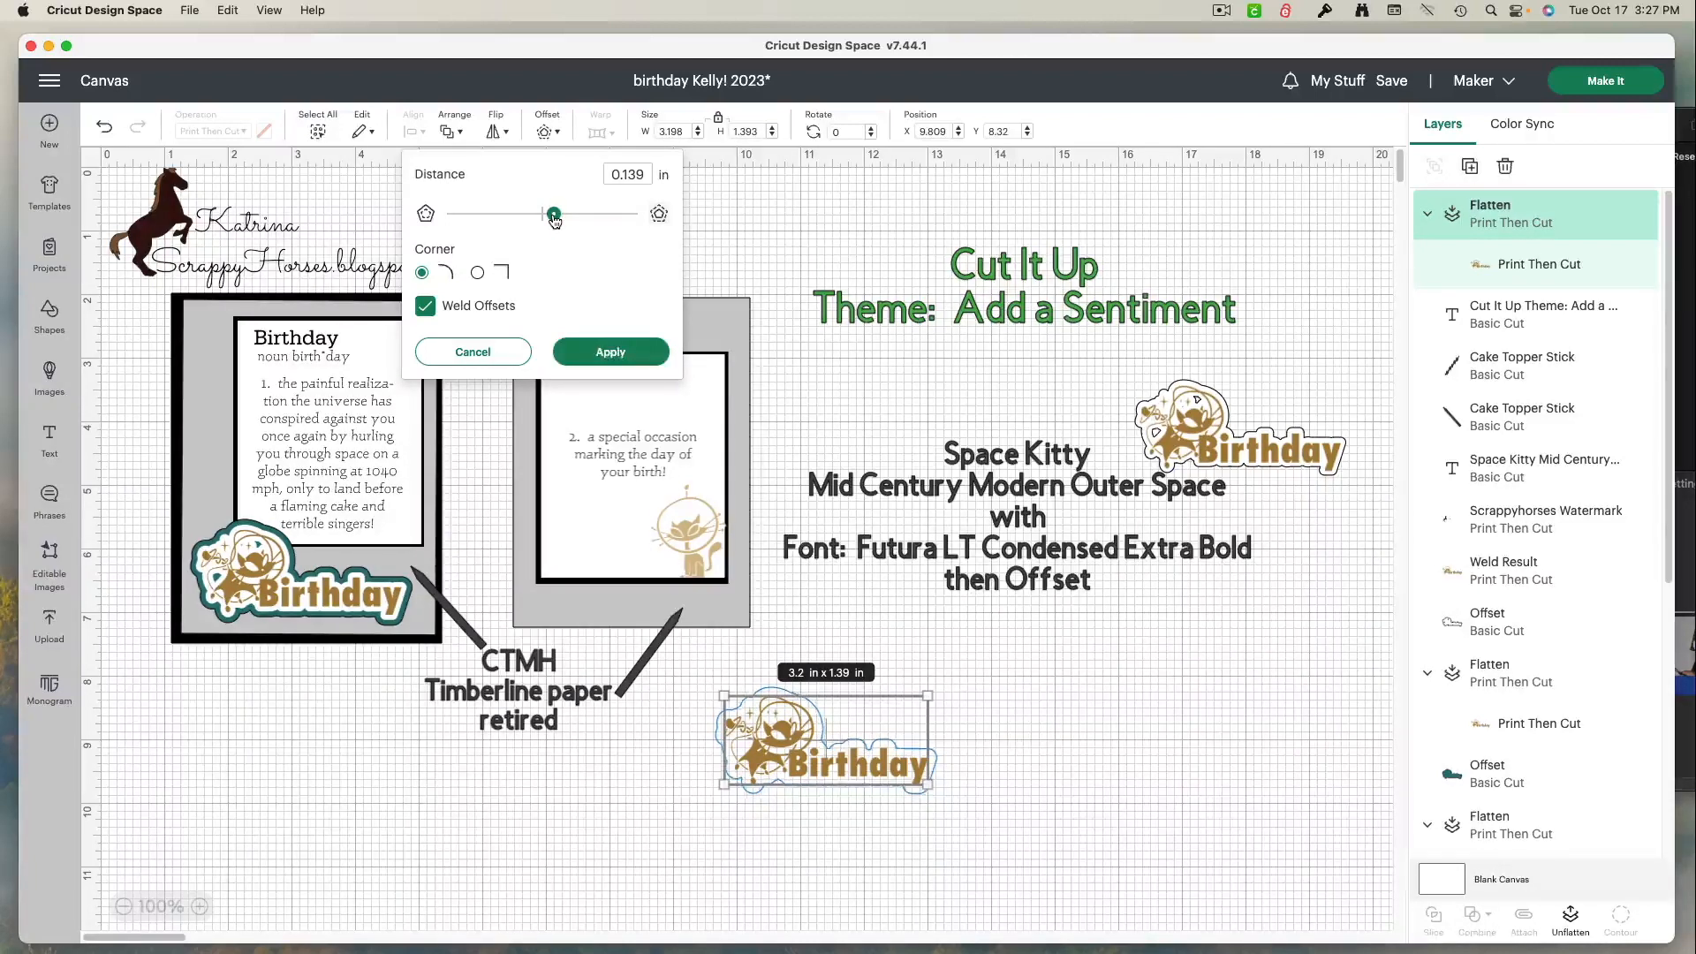
left_click_drag(554, 220, 551, 222)
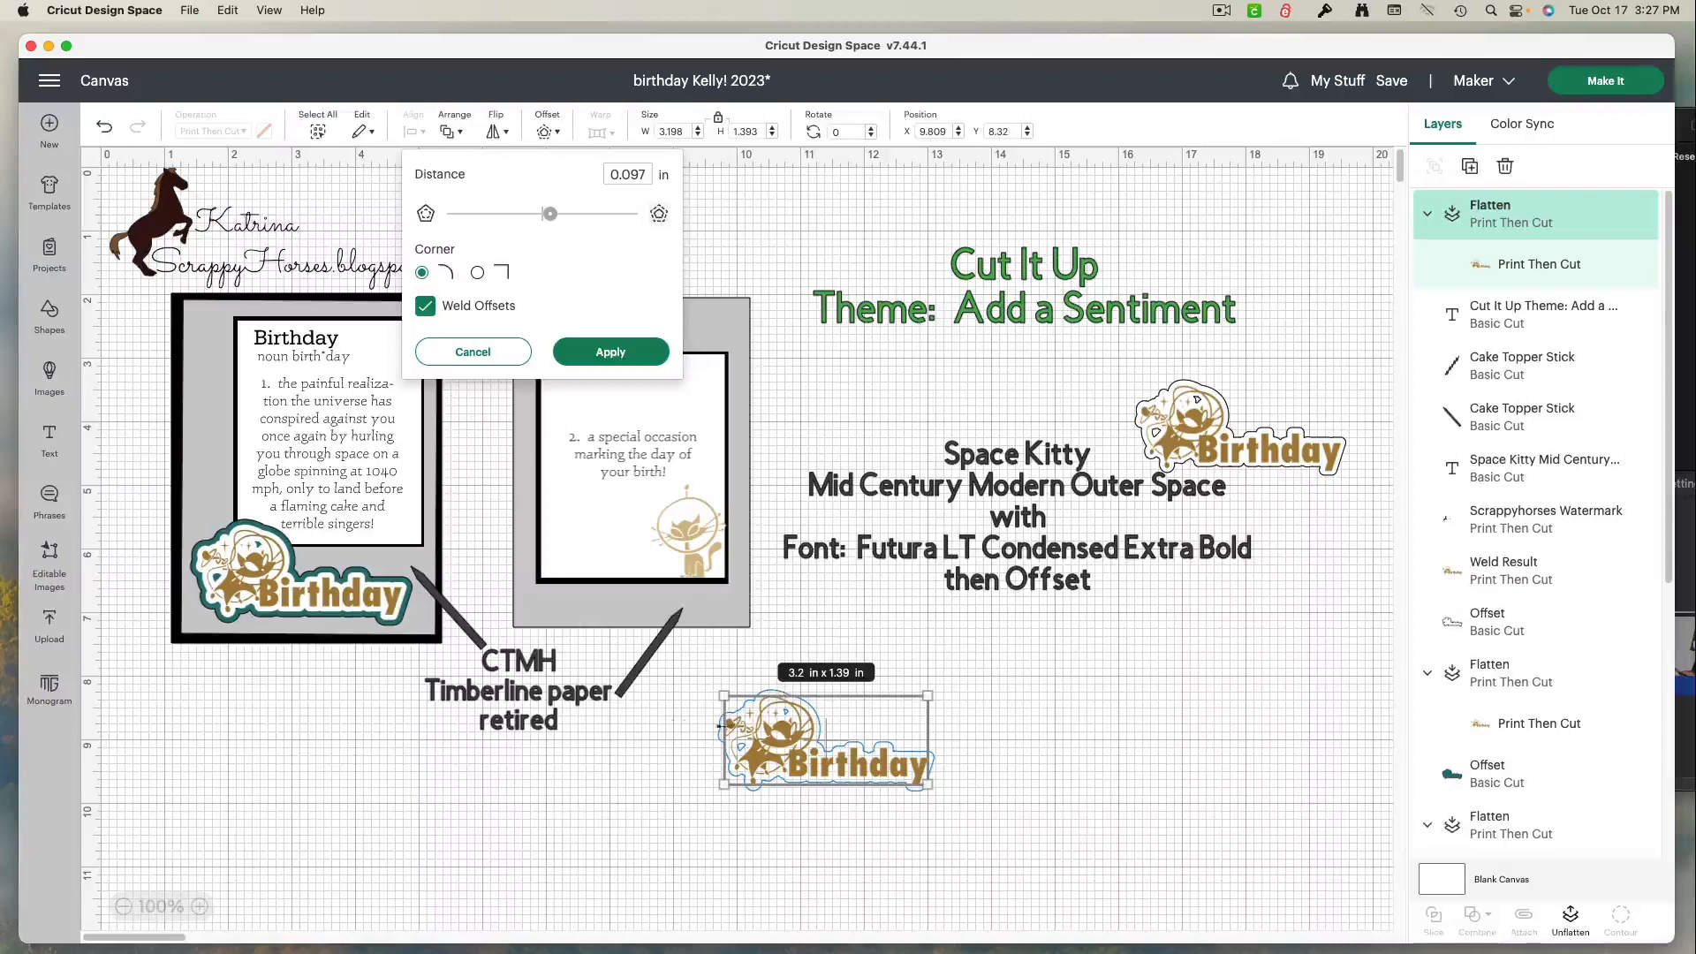
left_click(591, 353)
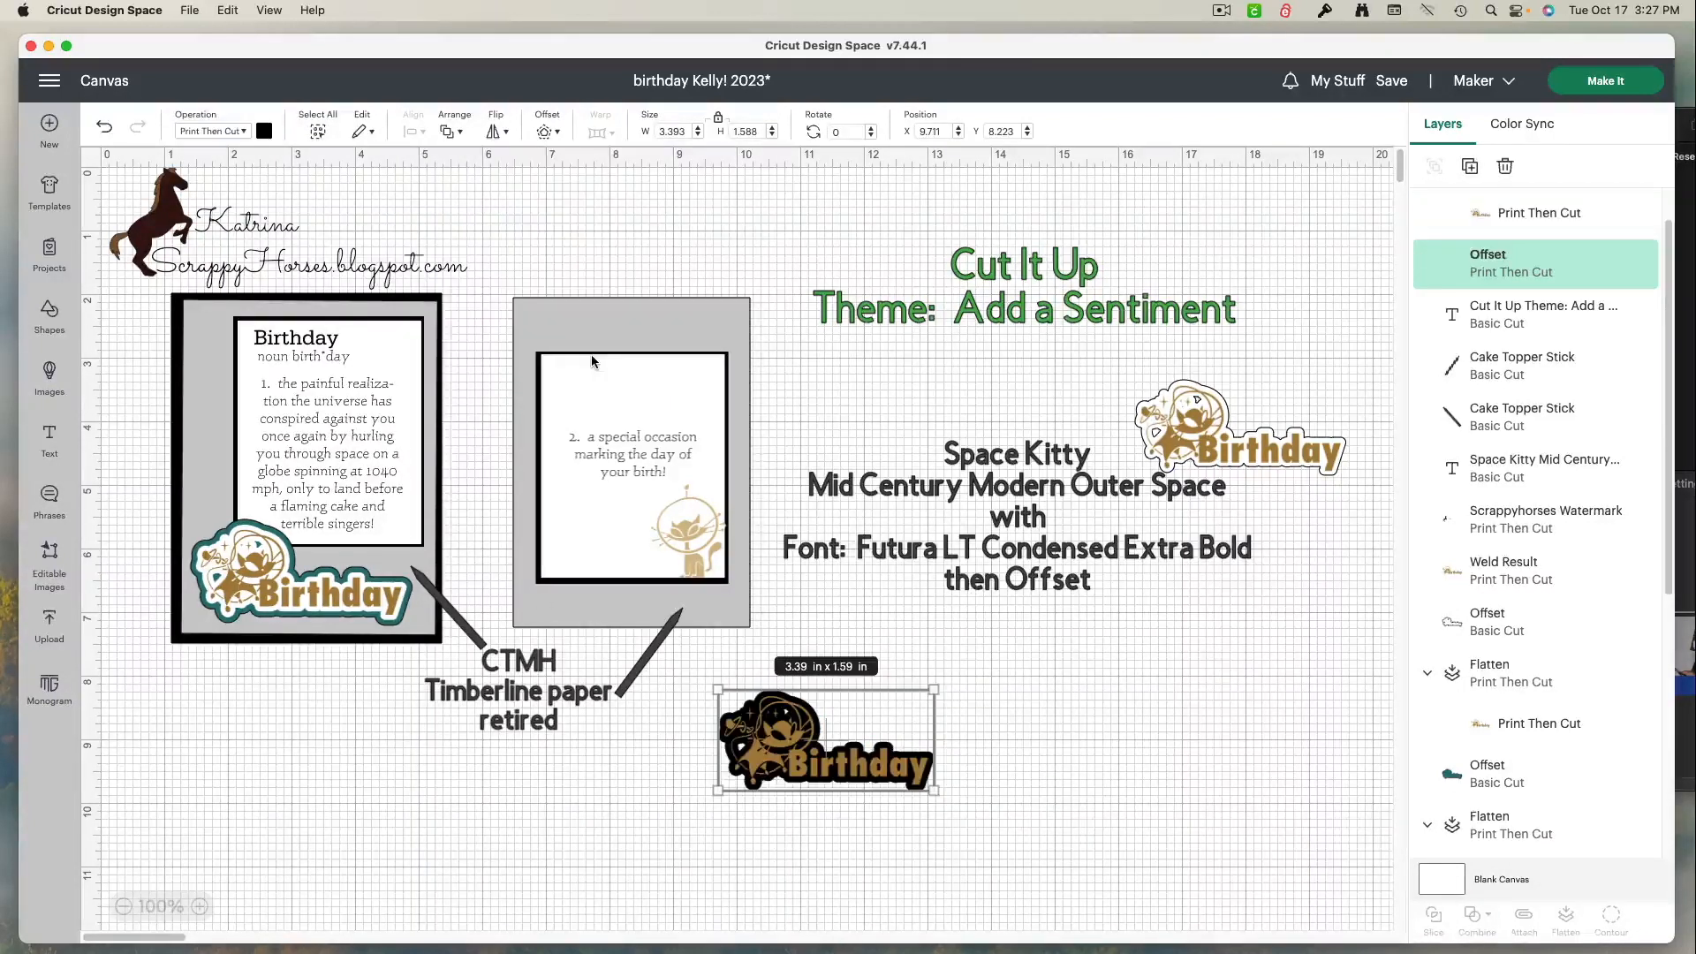
left_click(264, 131)
left_click(350, 240)
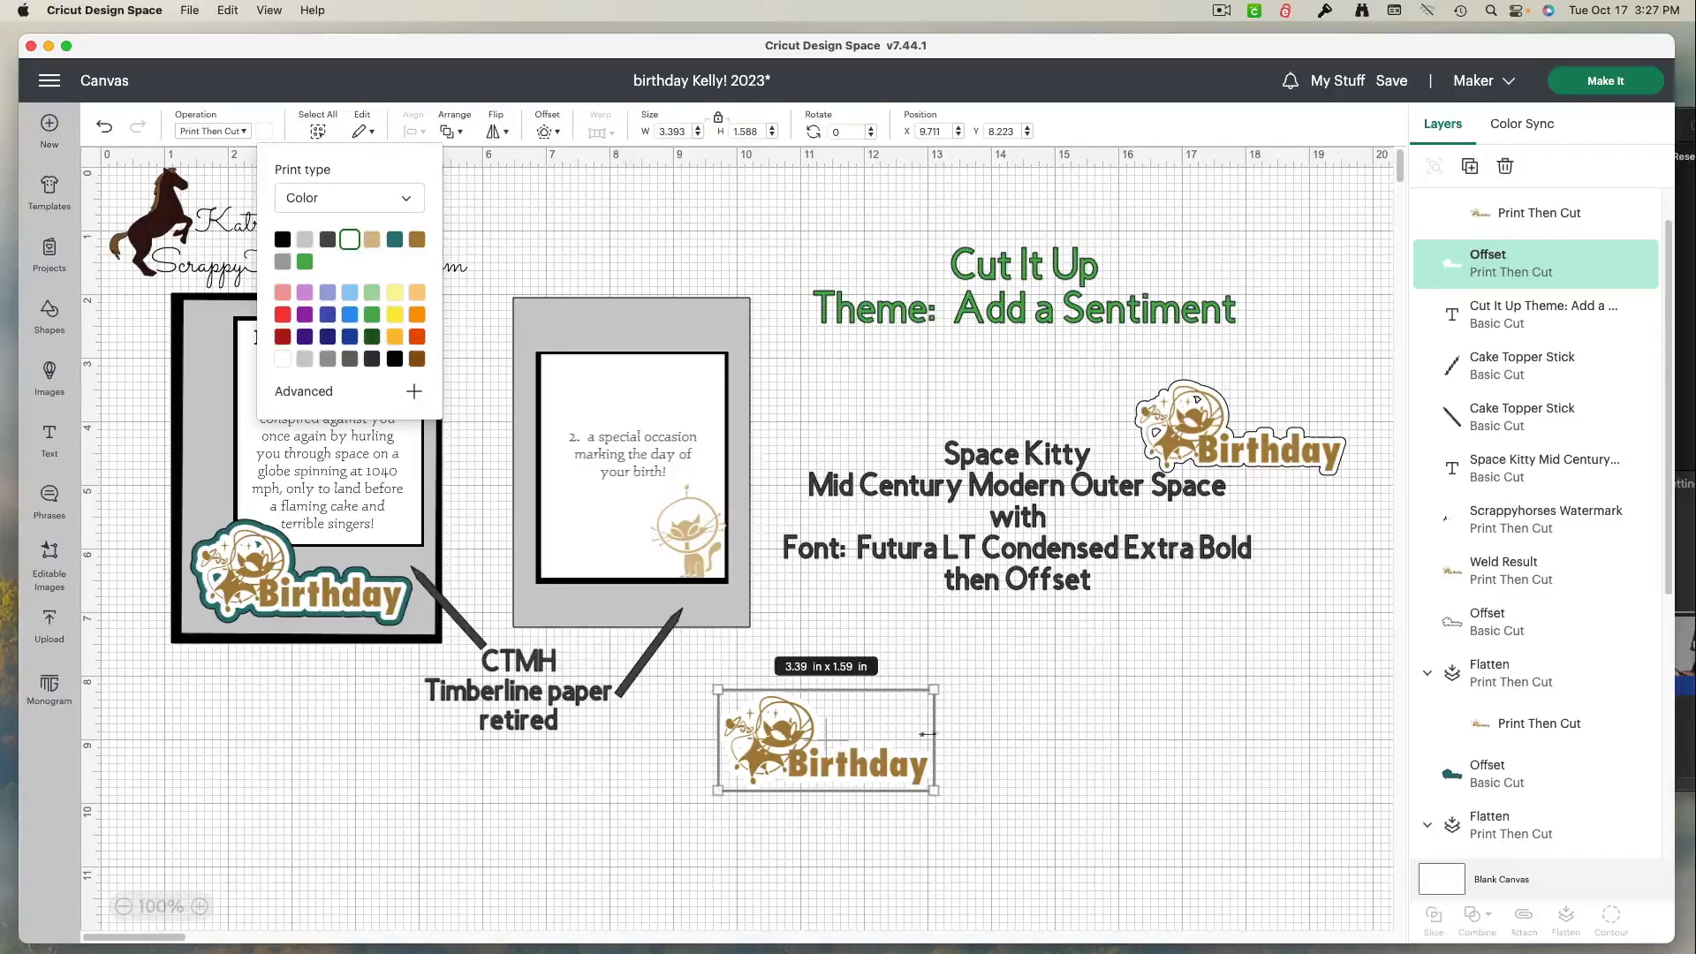
- Add a second round-cornered 0.097 in offset around the white offset and color it dark teal
left_click(545, 133)
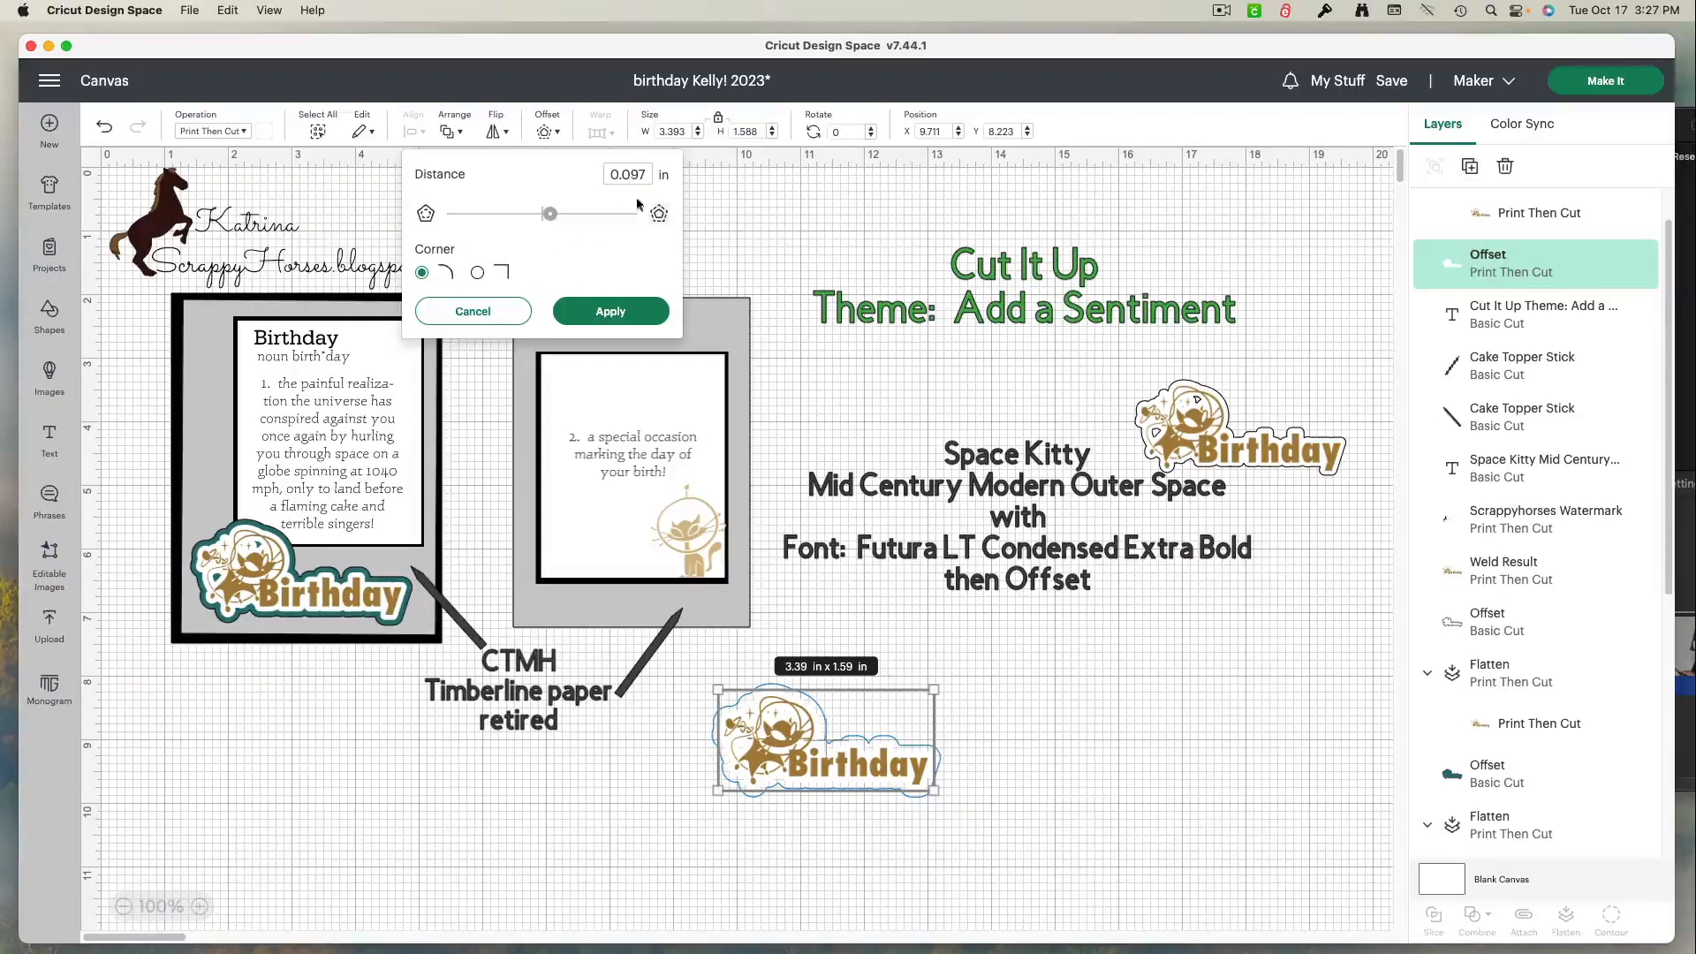
left_click(606, 316)
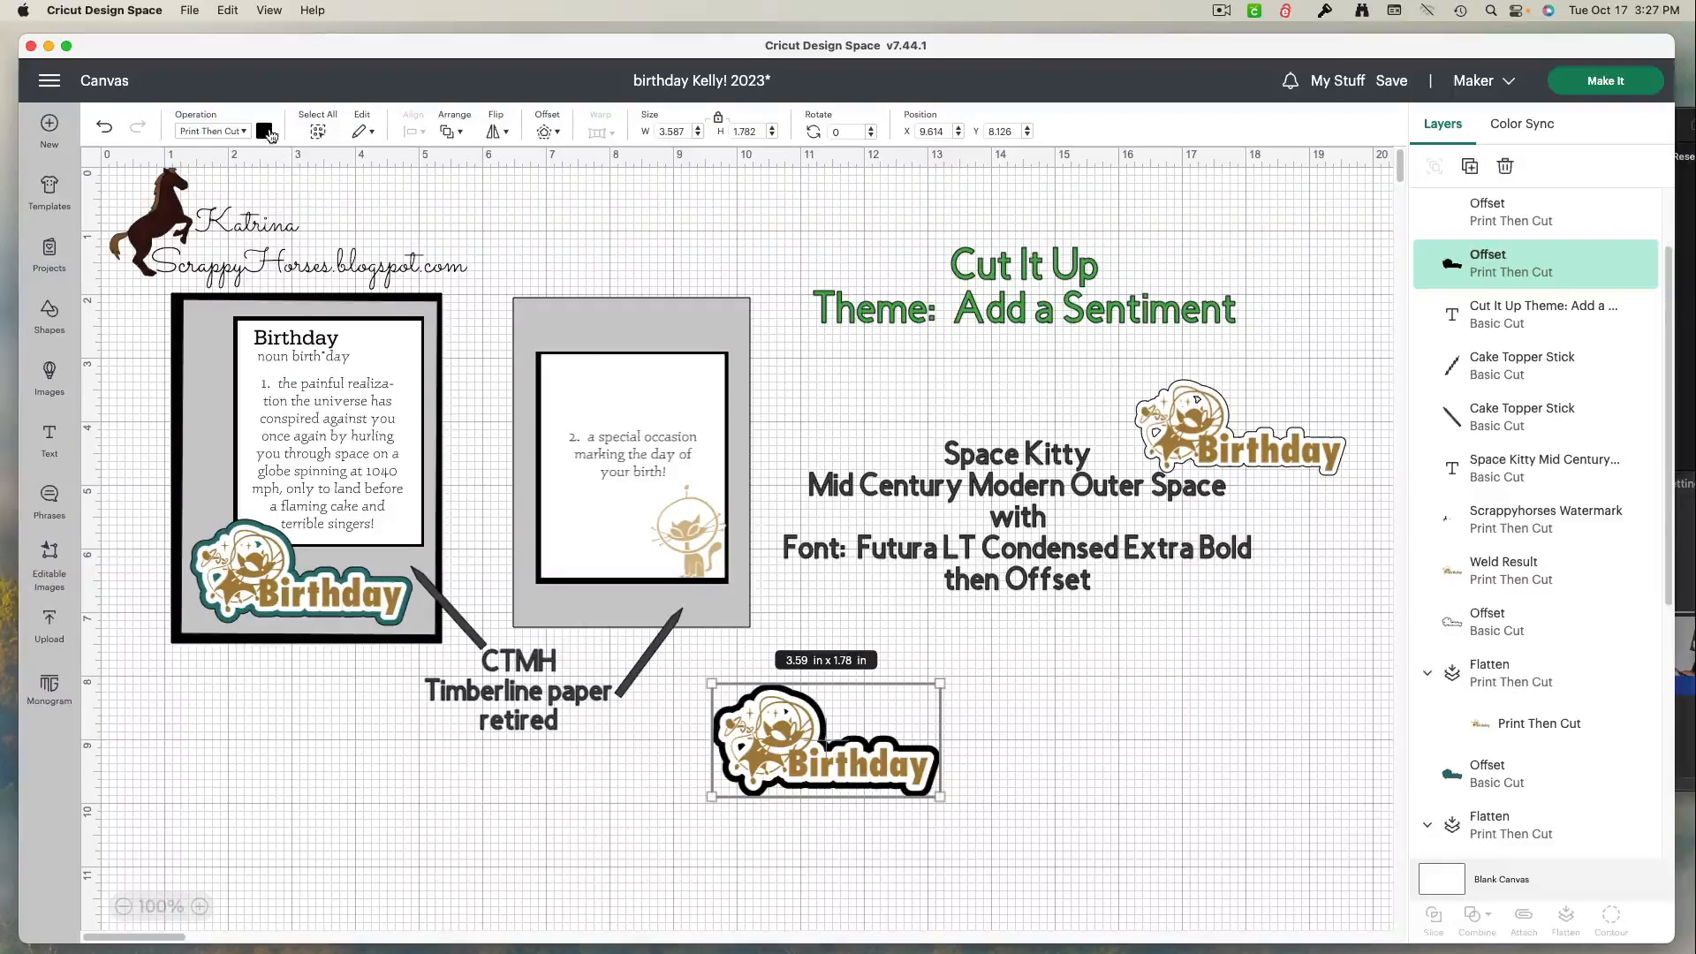
left_click(265, 132)
left_click(395, 240)
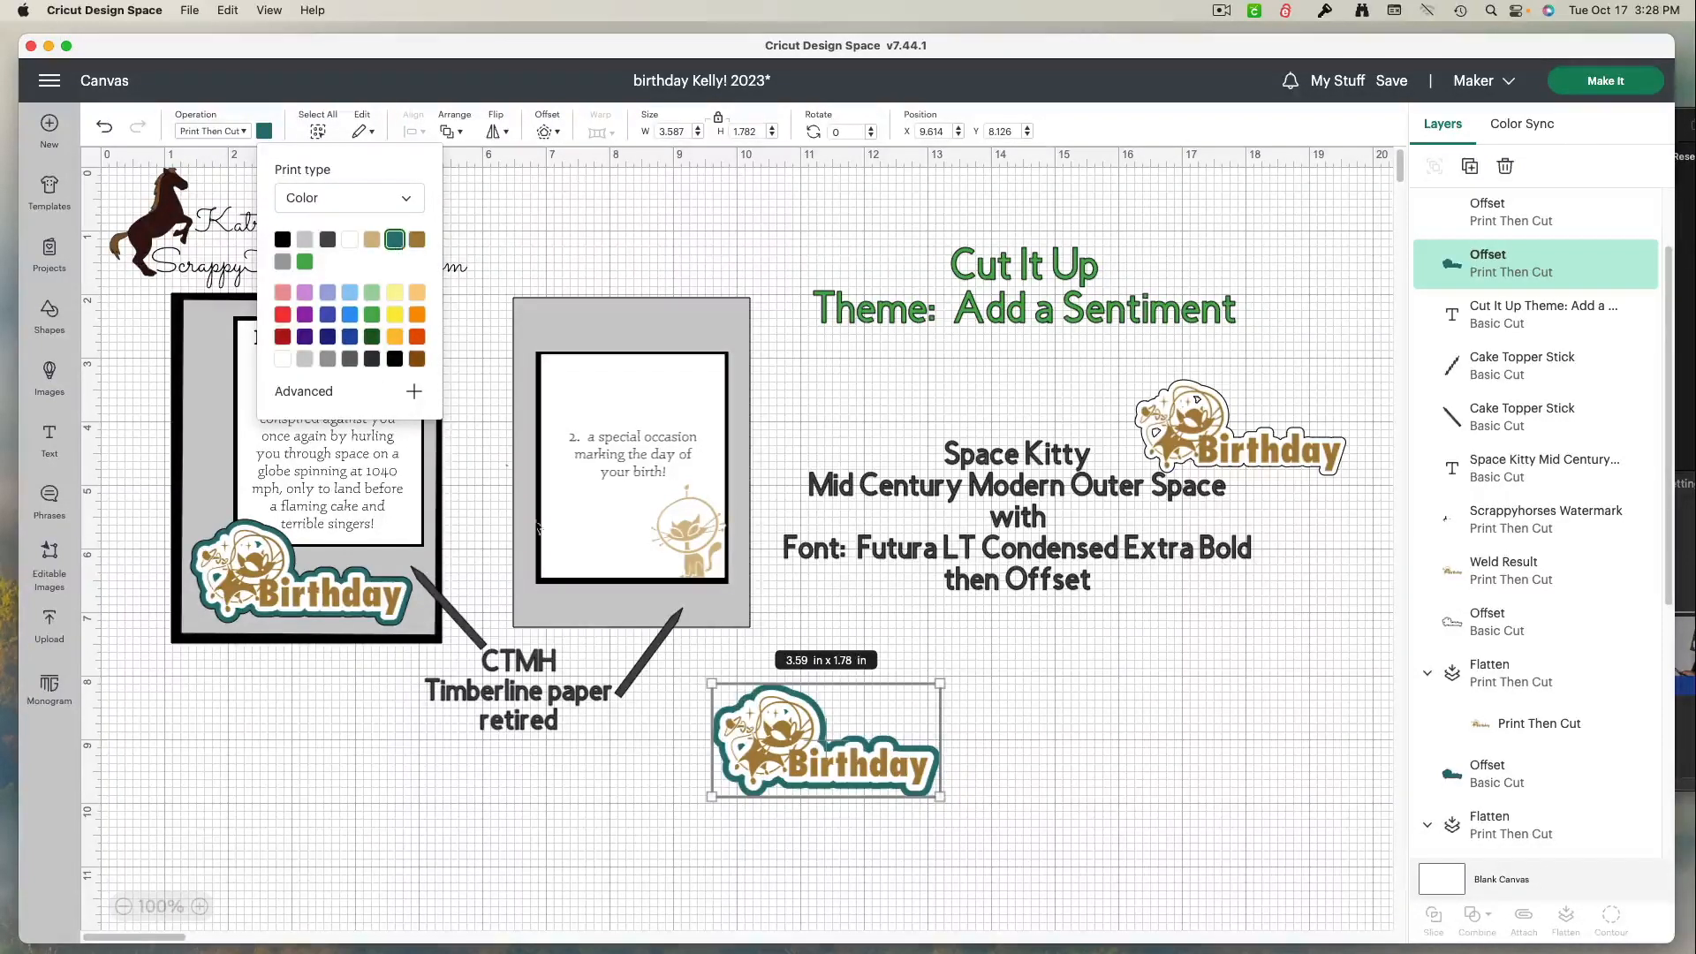
- Move the outer teal offset clear of the design, change its operation to Basic Cut and color it dark teal
left_click_drag(845, 716, 1161, 733)
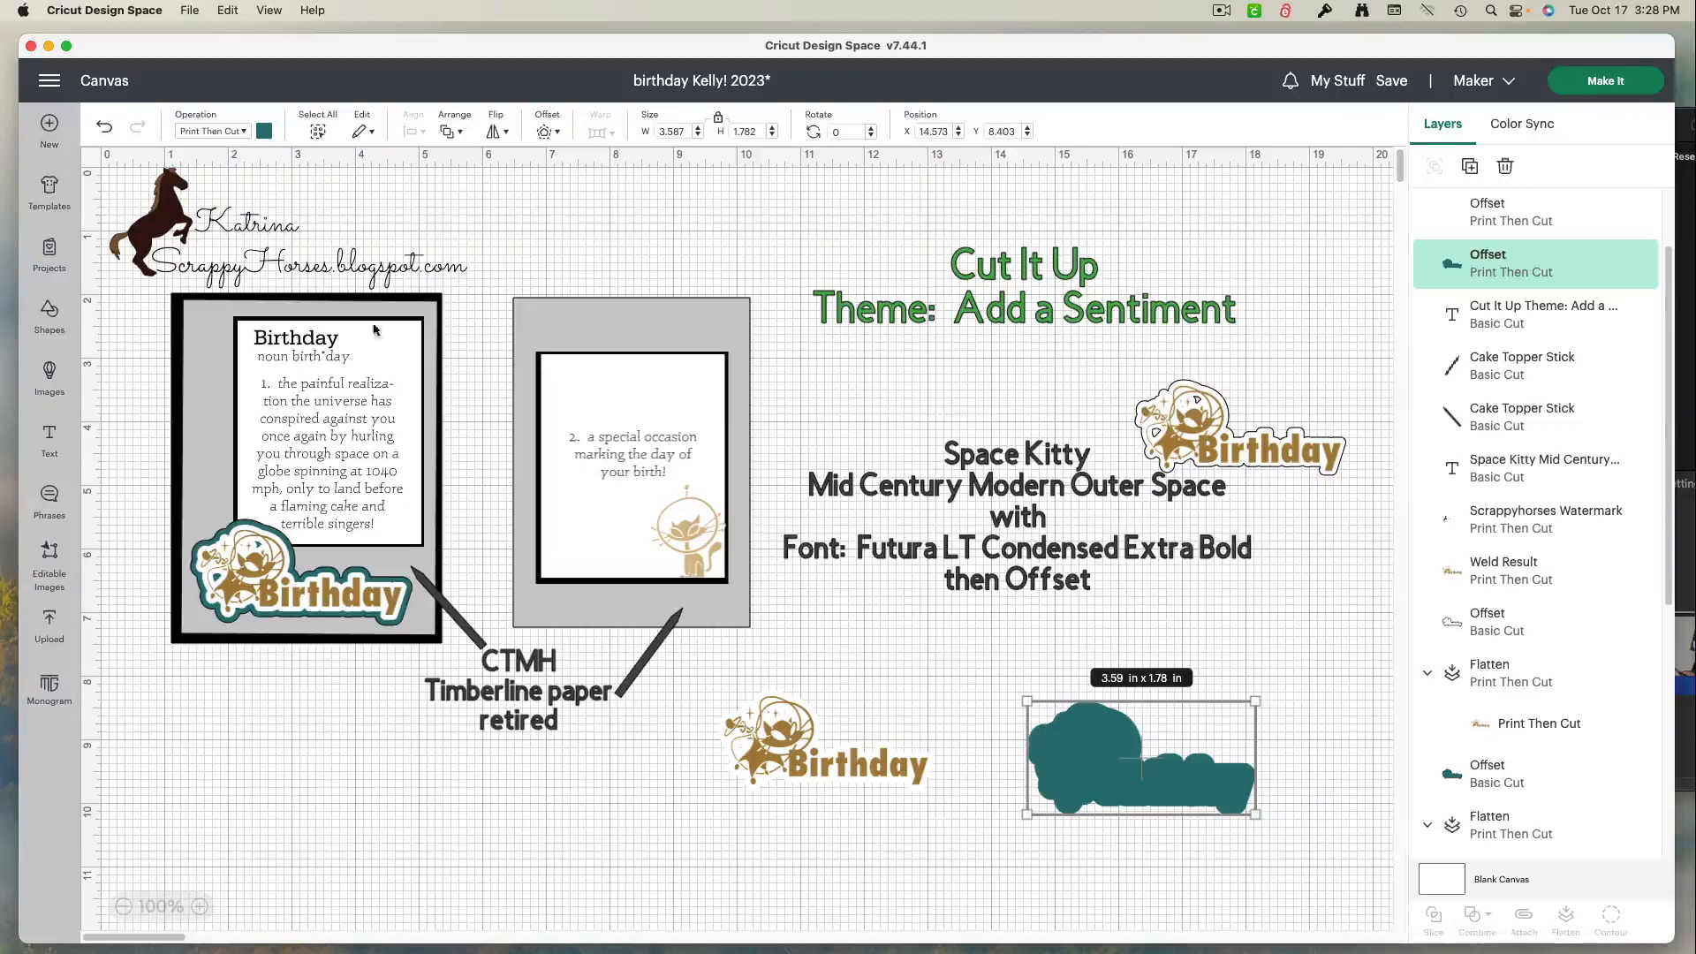
left_click(260, 132)
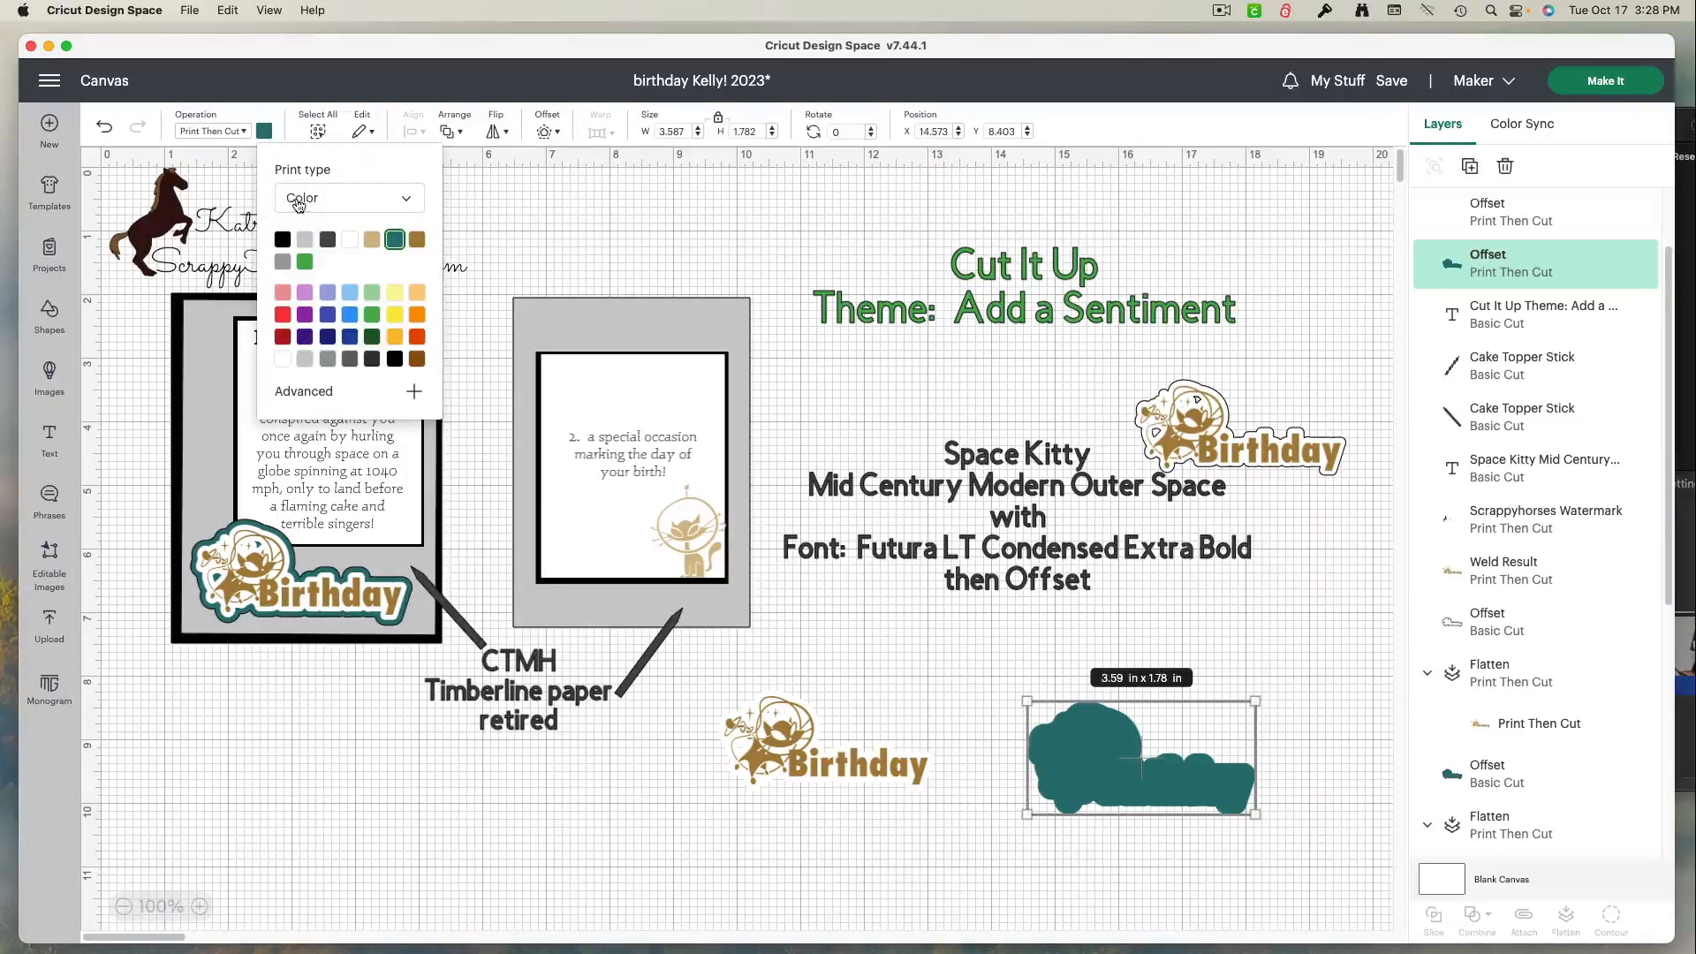
left_click(225, 133)
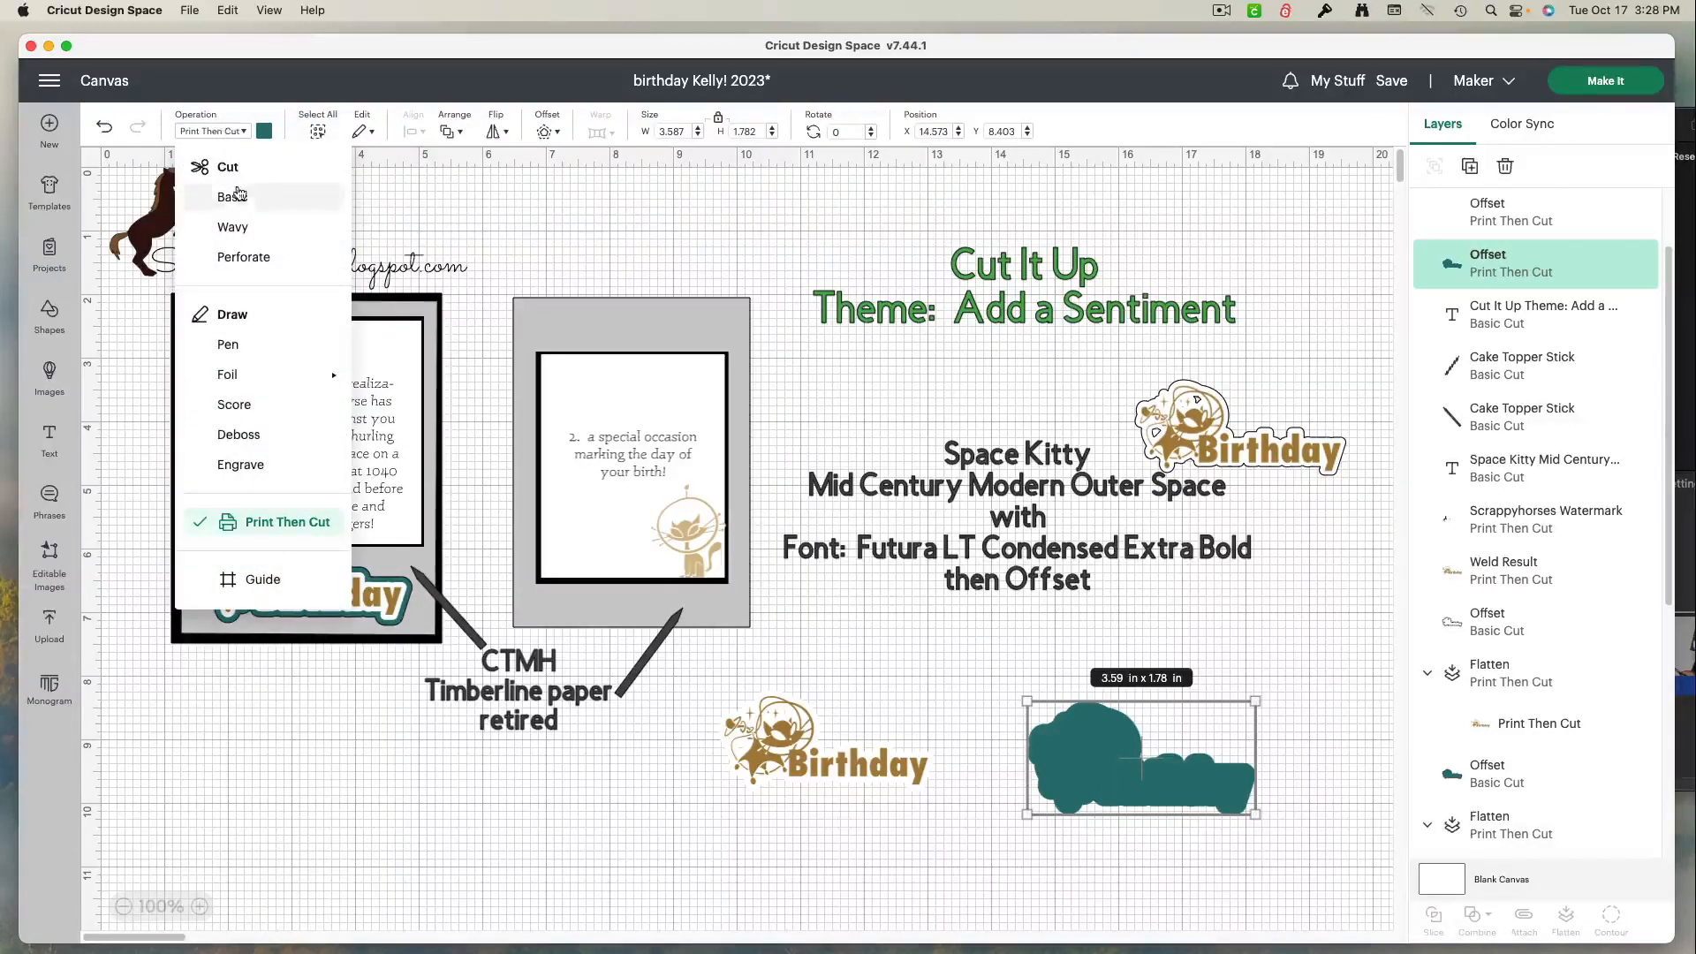
left_click(234, 189)
left_click(262, 133)
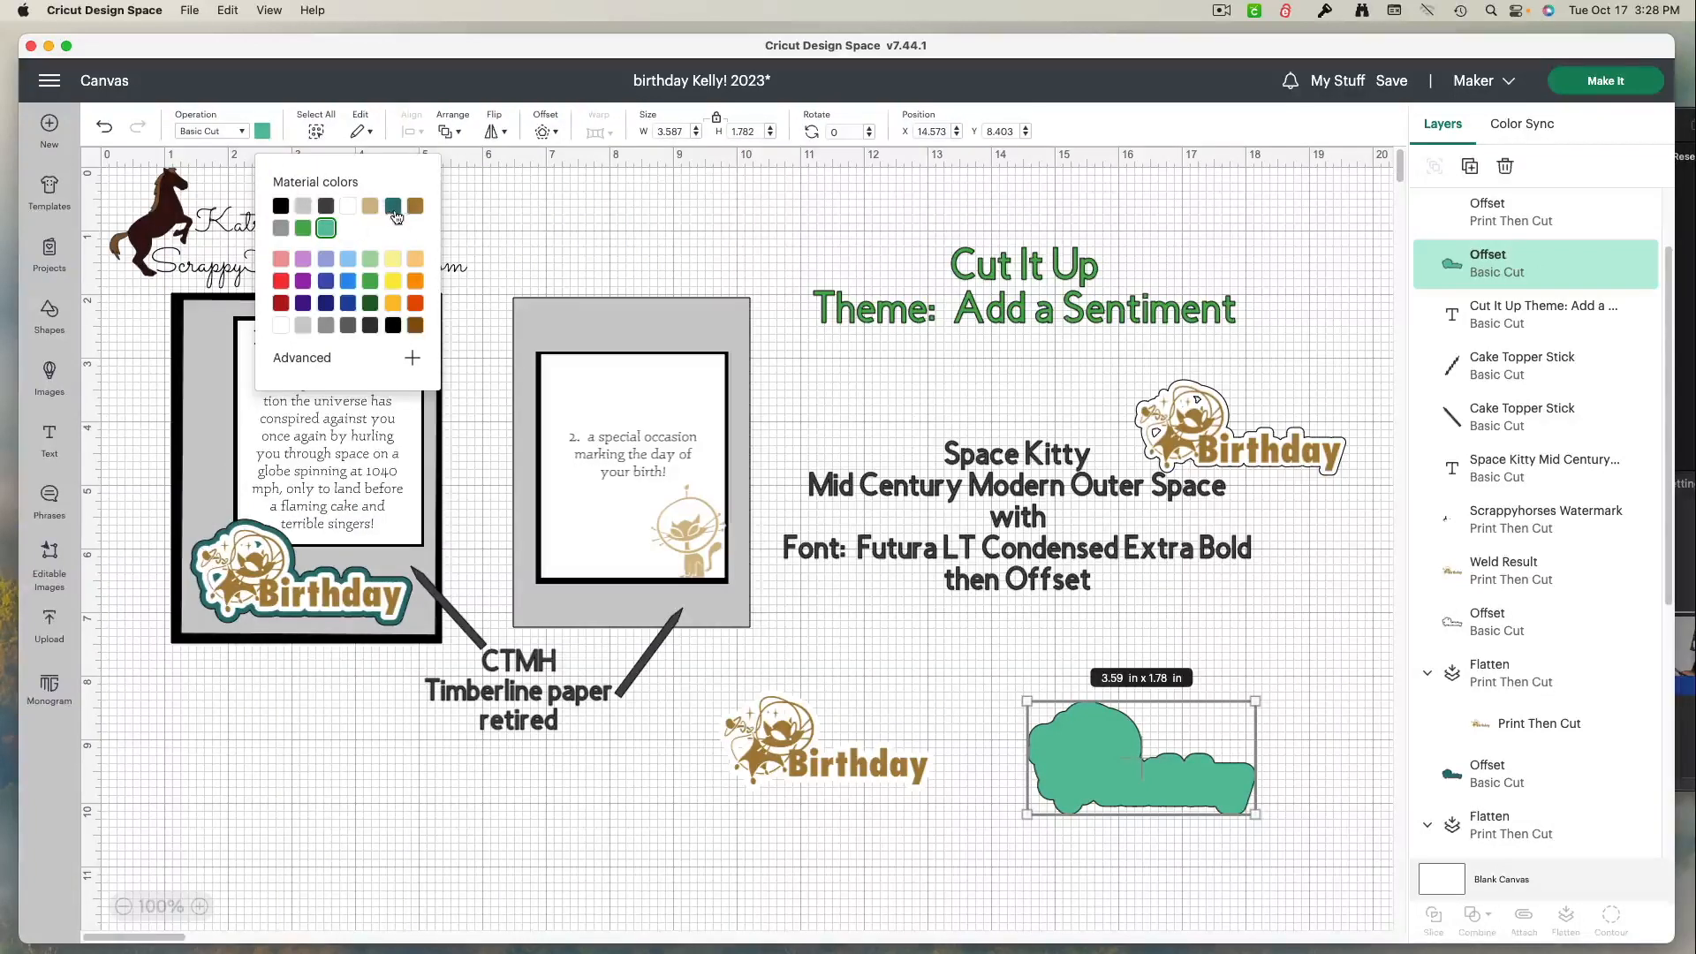
left_click(393, 206)
- Flatten the brown Birthday design together with its white offset into one Print Then Cut image
left_click_drag(924, 833, 709, 698)
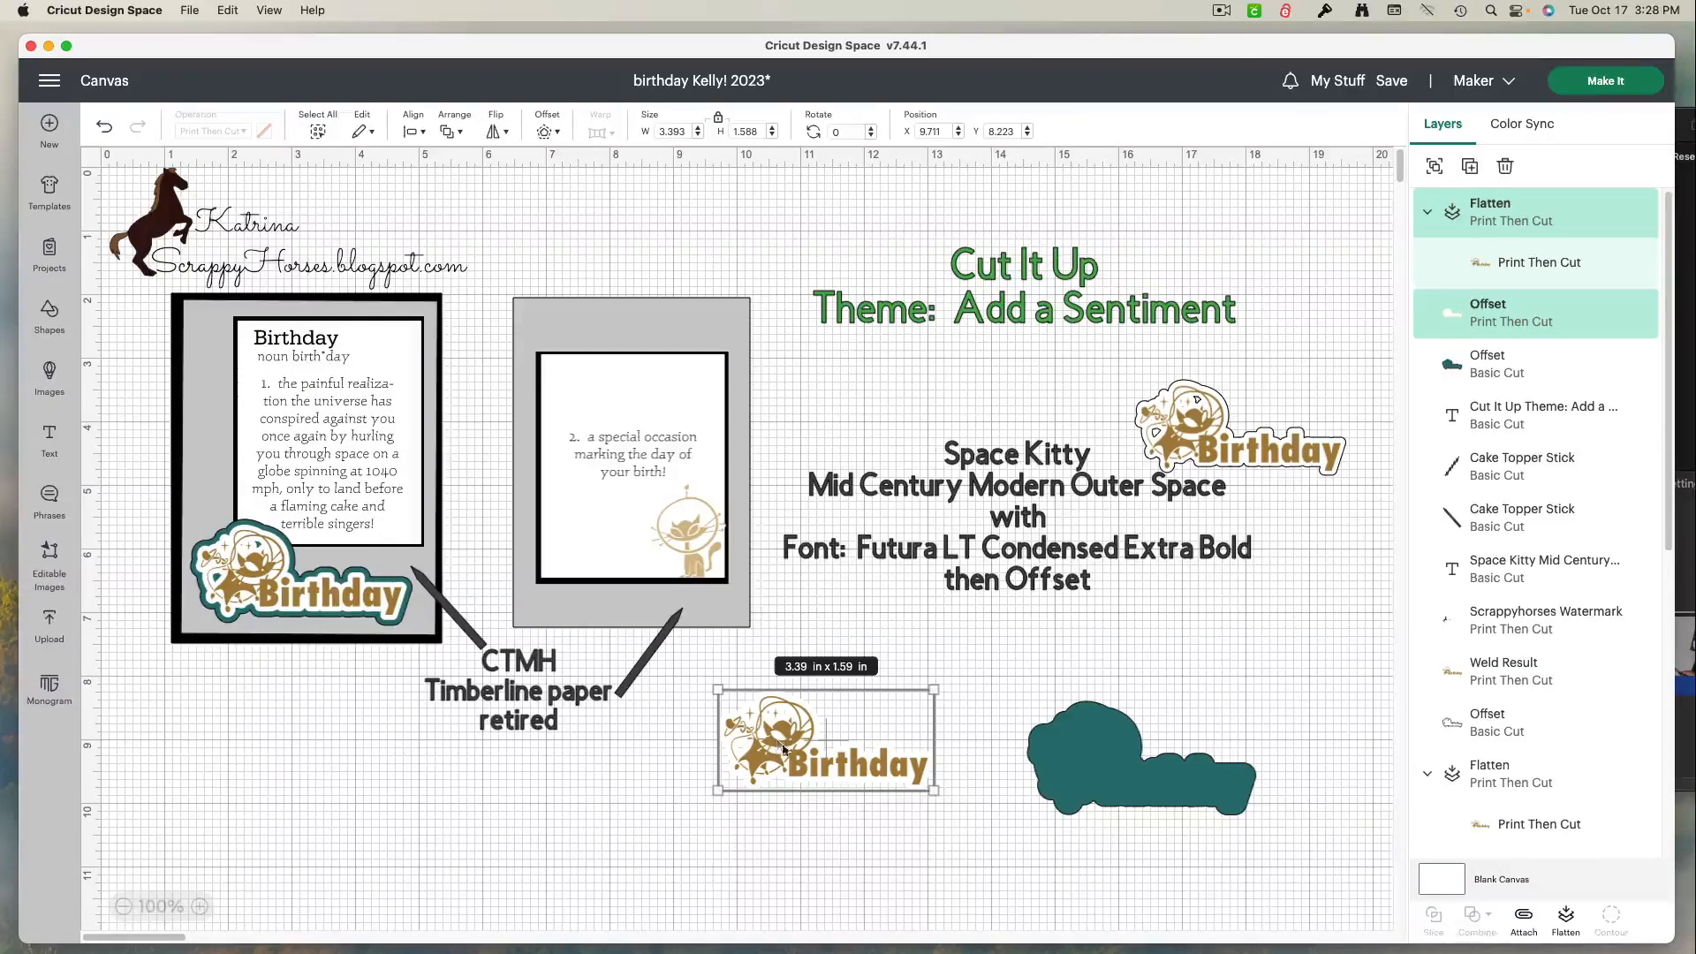
left_click(1565, 927)
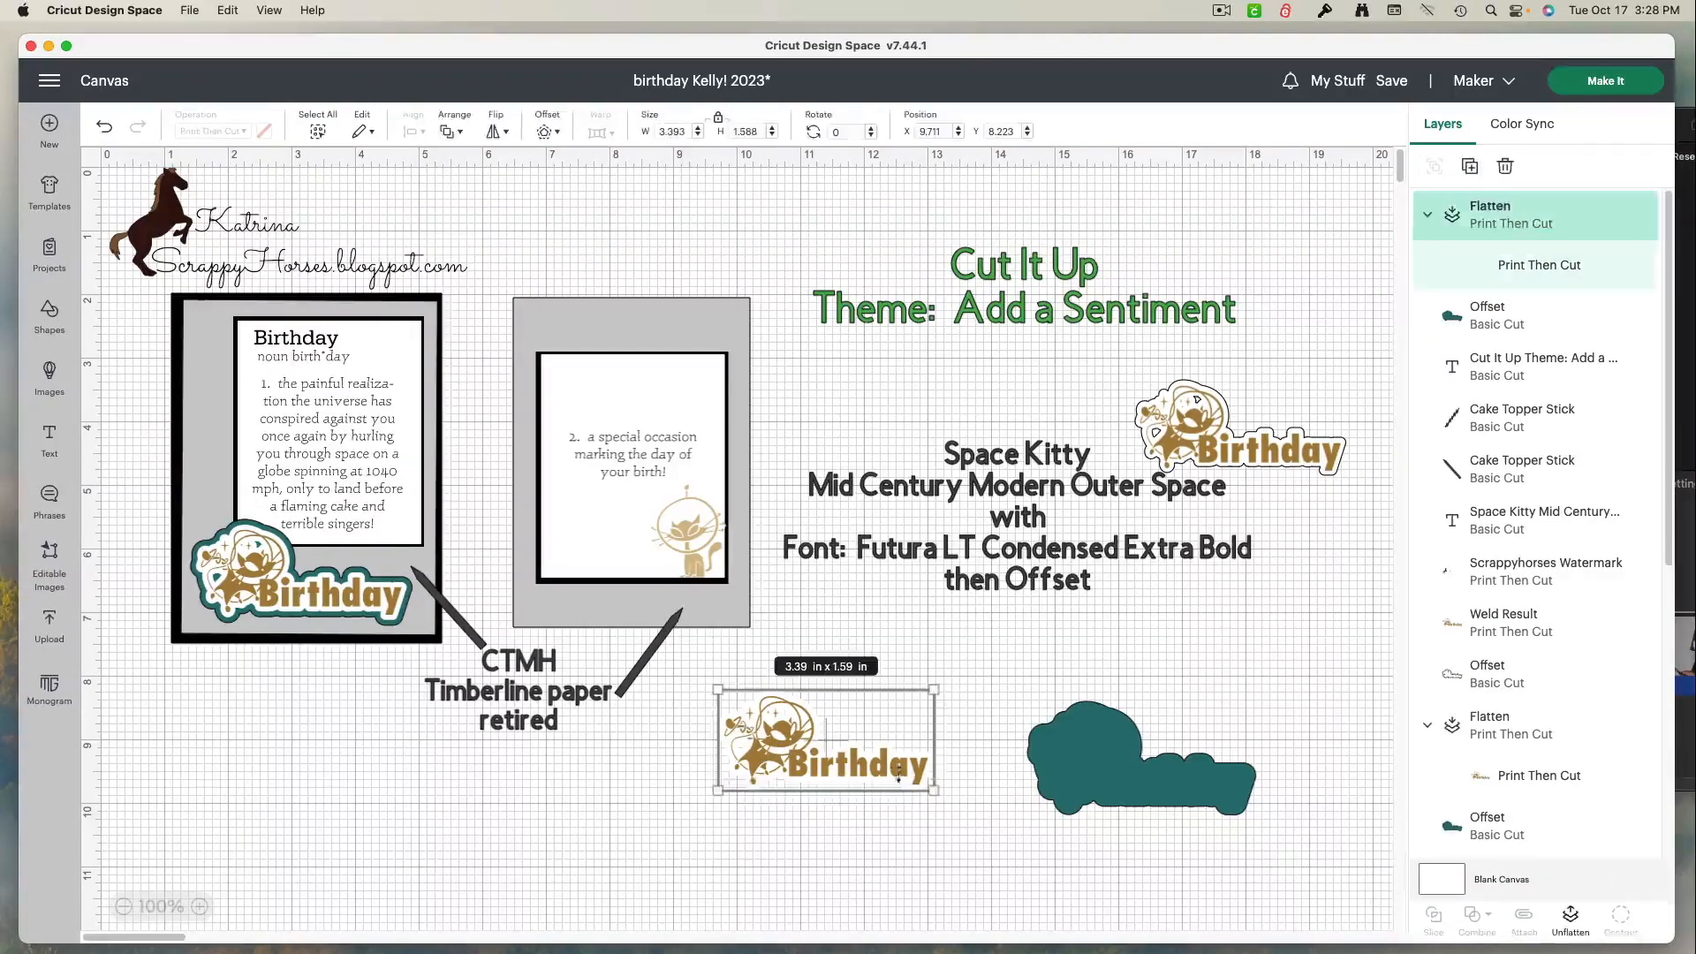
mouse_move(886, 776)
left_mouse_down()
mouse_move(828, 751)
mouse_move(885, 765)
left_mouse_up()
- Move the dark teal offset back behind the flattened Birthday design so it forms an even border
left_click_drag(1104, 792, 784, 765)
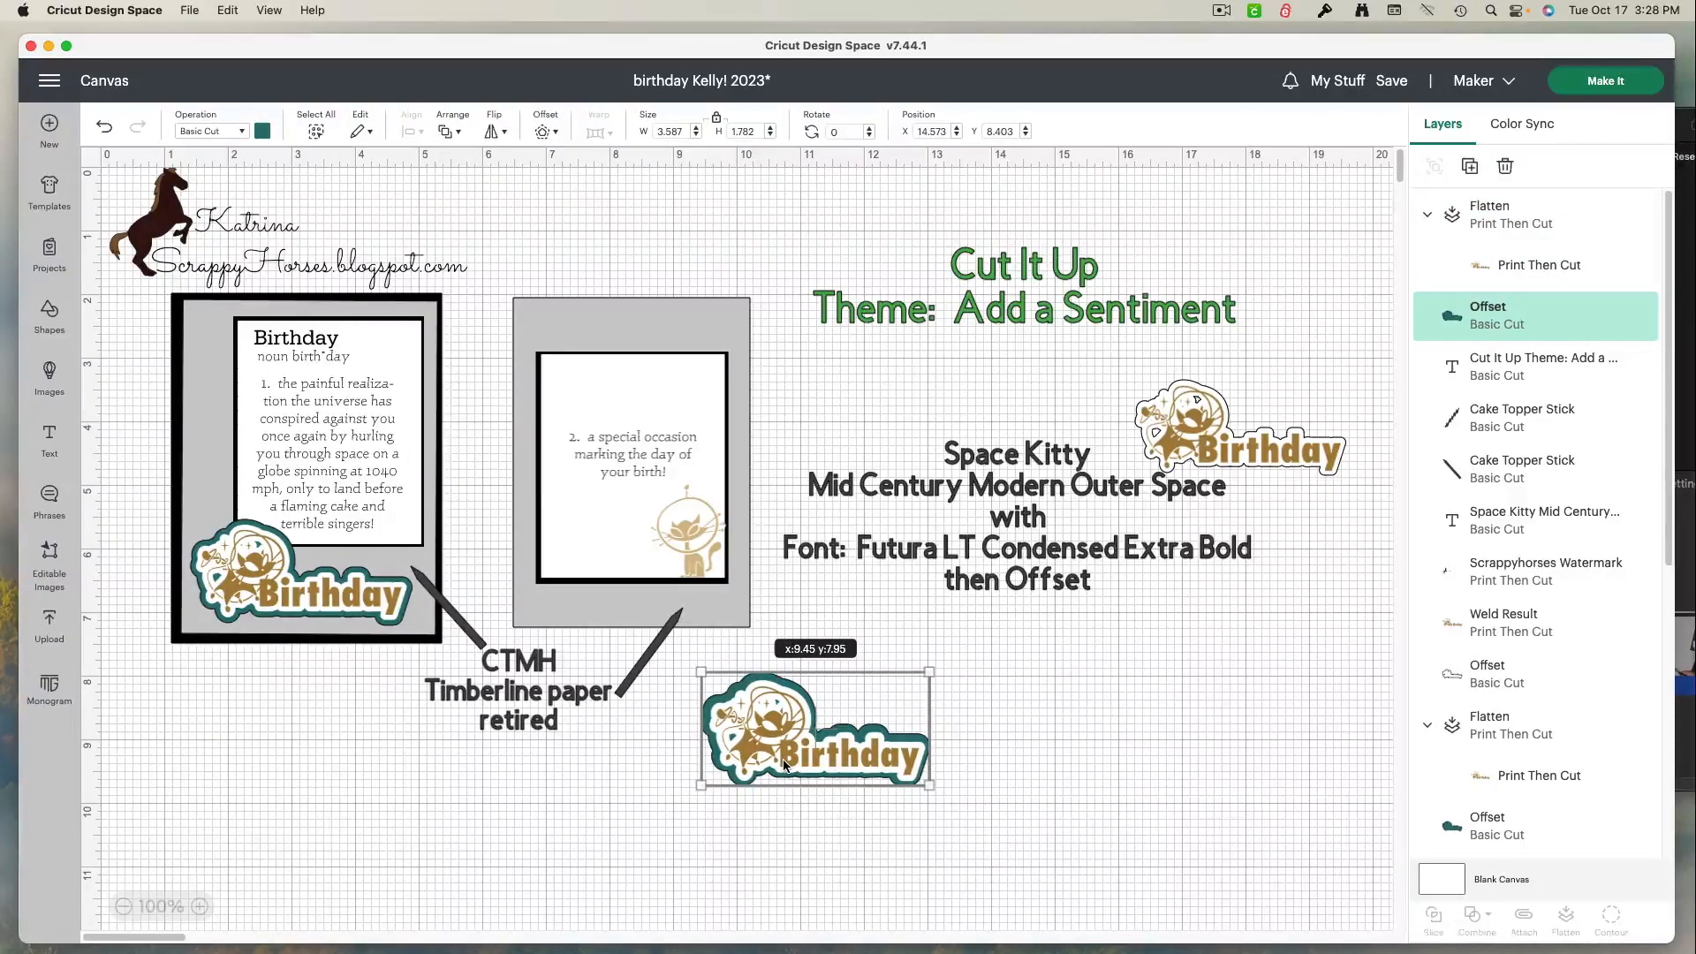
left_click_drag(785, 765, 787, 767)
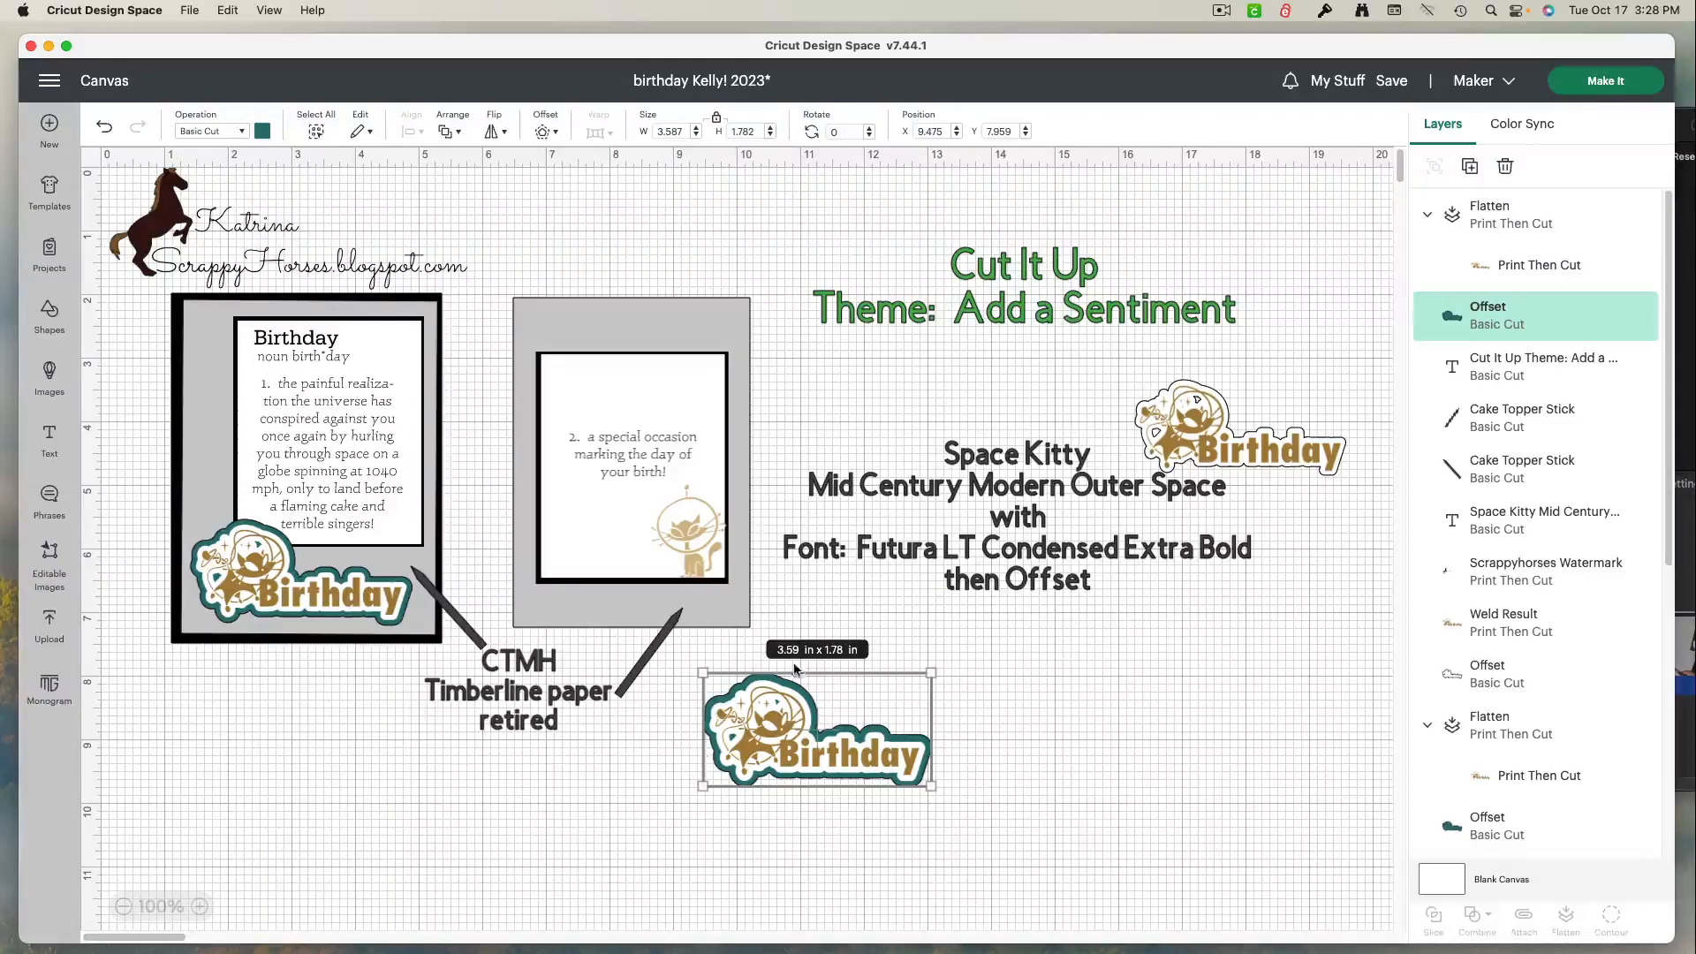
left_click_drag(828, 738, 797, 754)
left_click(797, 753)
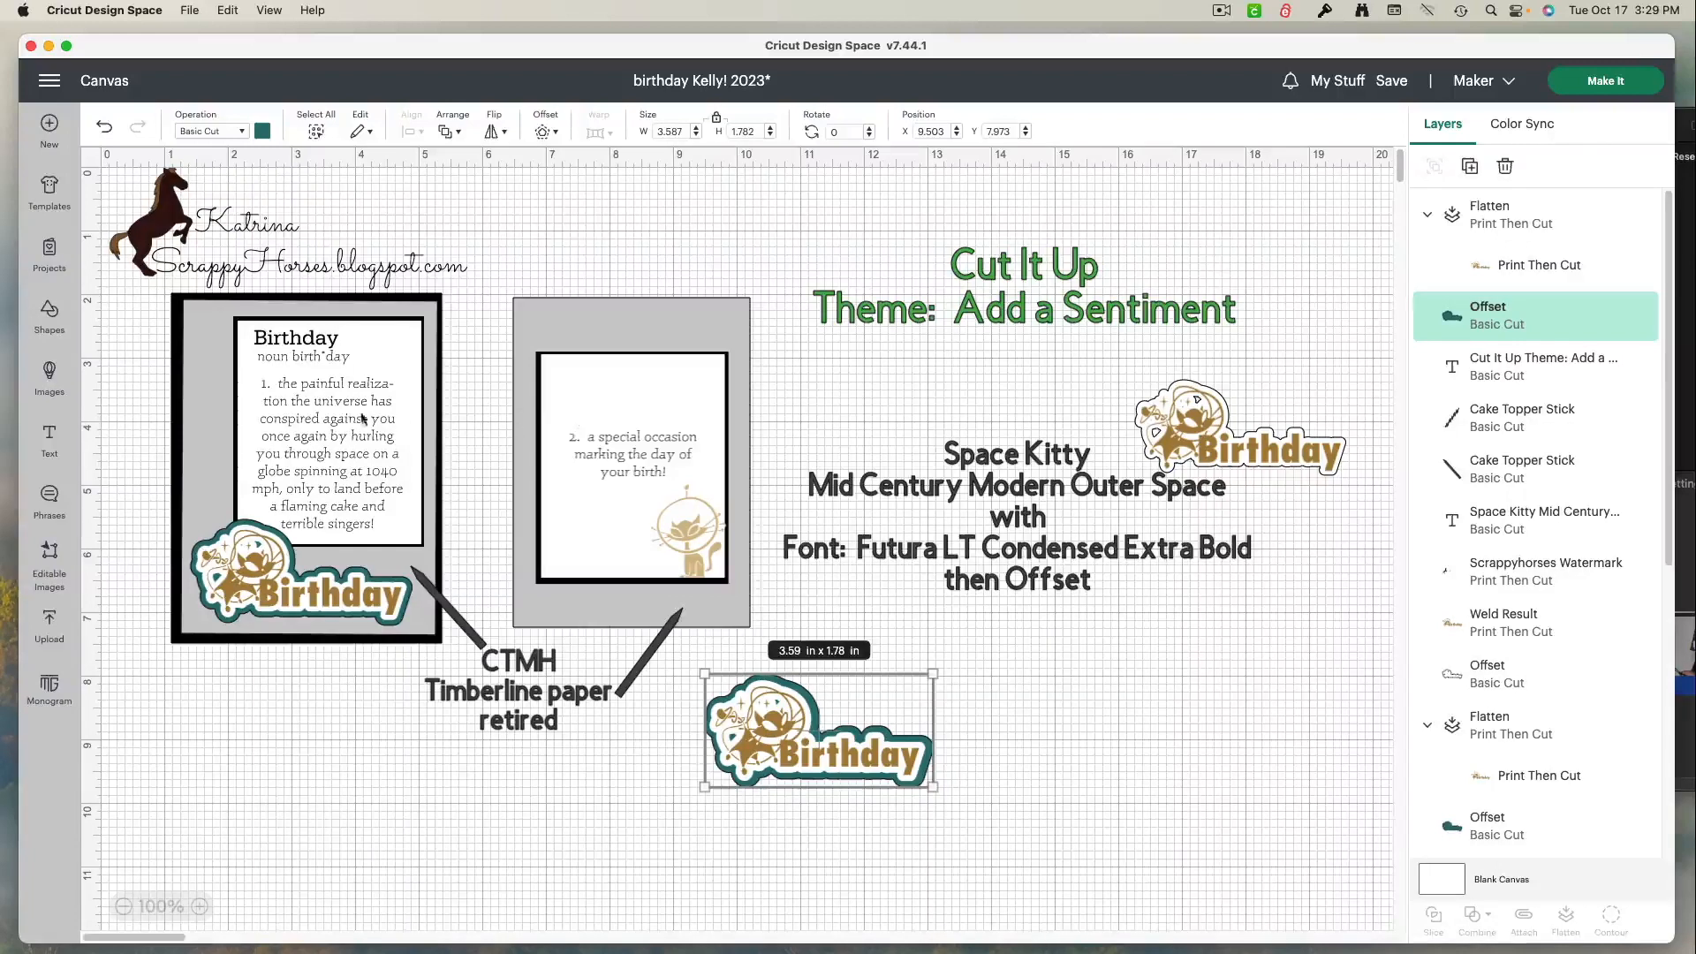
- Move the Birthday definition panel to the right on its black mat
left_click_drag(360, 419, 386, 418)
key("super+v")
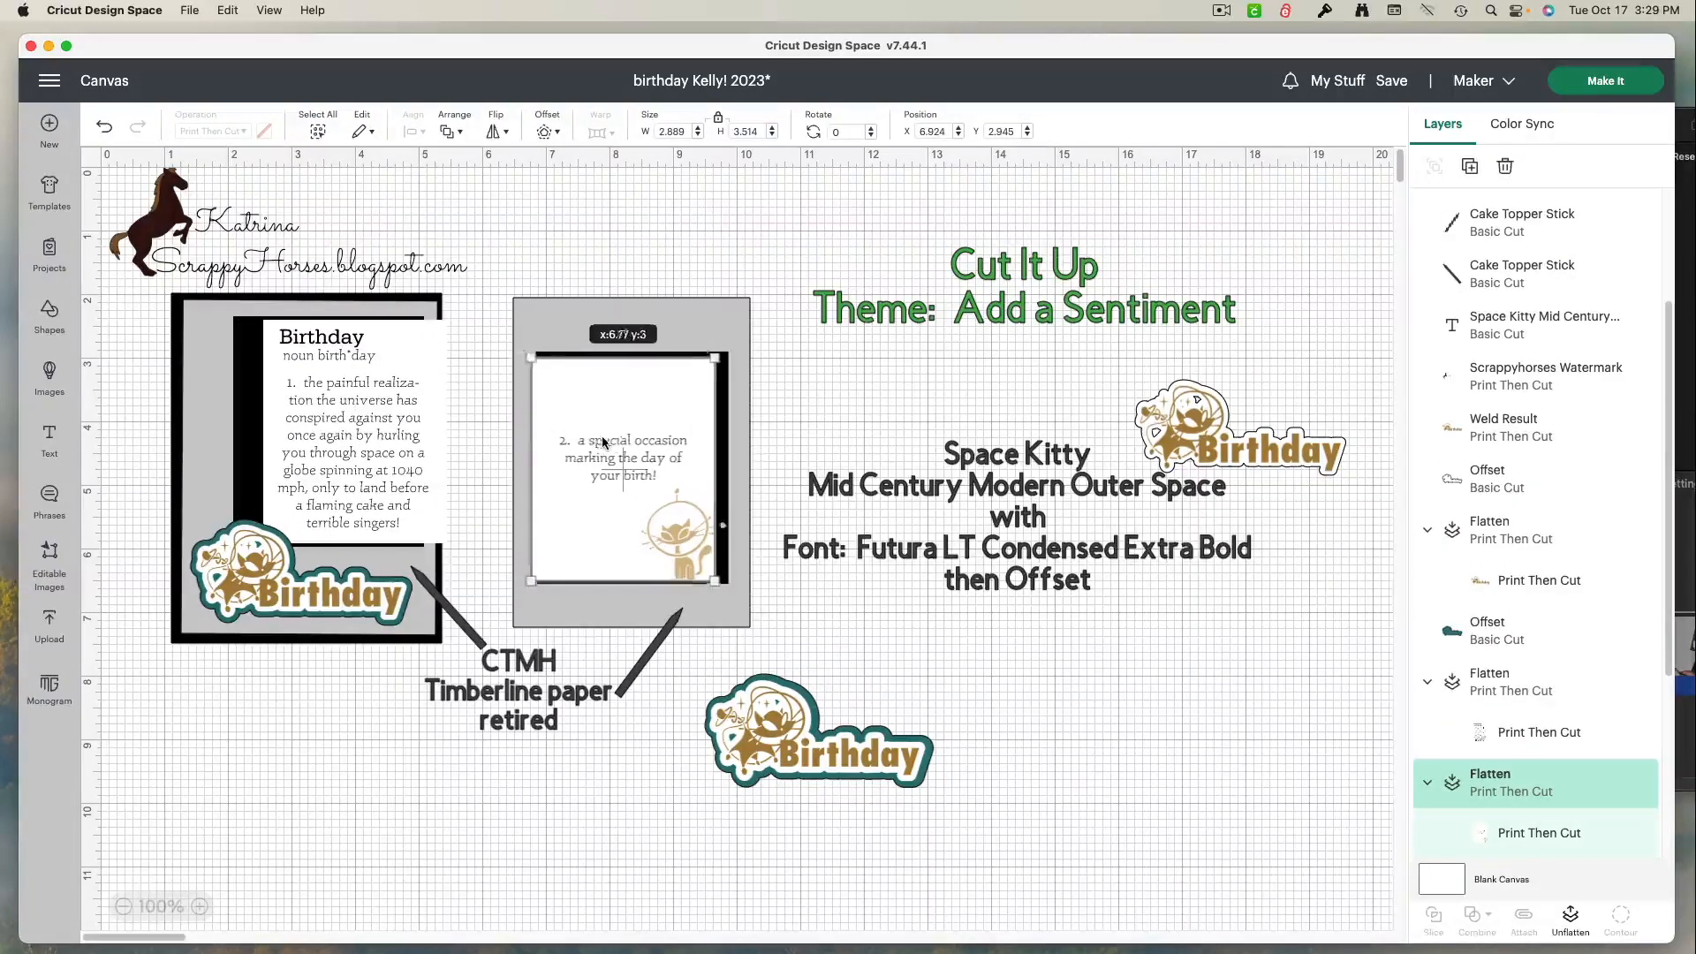